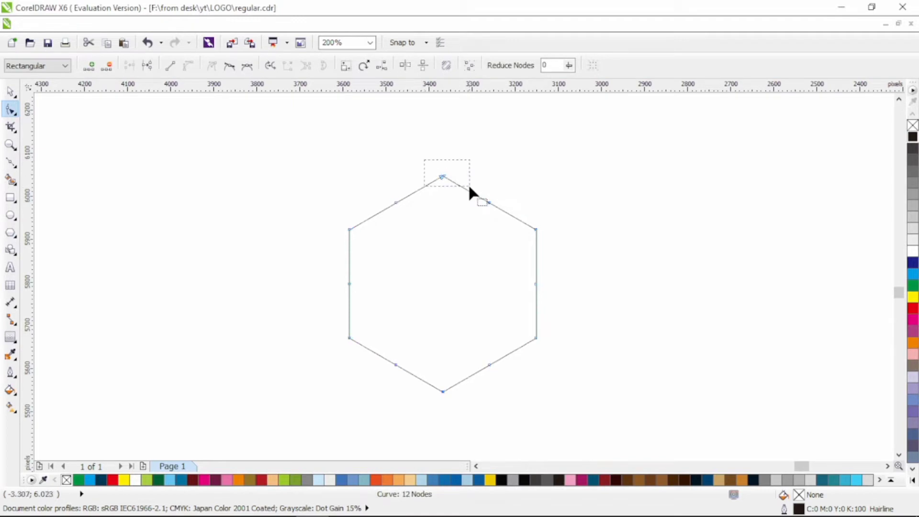
Round the hexagon by deleting its corner nodes, keeping only the six nodes at the middle of the sides.
{"action": "key", "text": "Delete"}
{"action": "left_click_drag", "start_coordinate": [332, 220], "coordinate": [607, 249]}
{"action": "key", "text": "Delete"}
{"action": "left_click_drag", "start_coordinate": [327, 321], "coordinate": [610, 363]}
{"action": "key", "text": "Delete"}
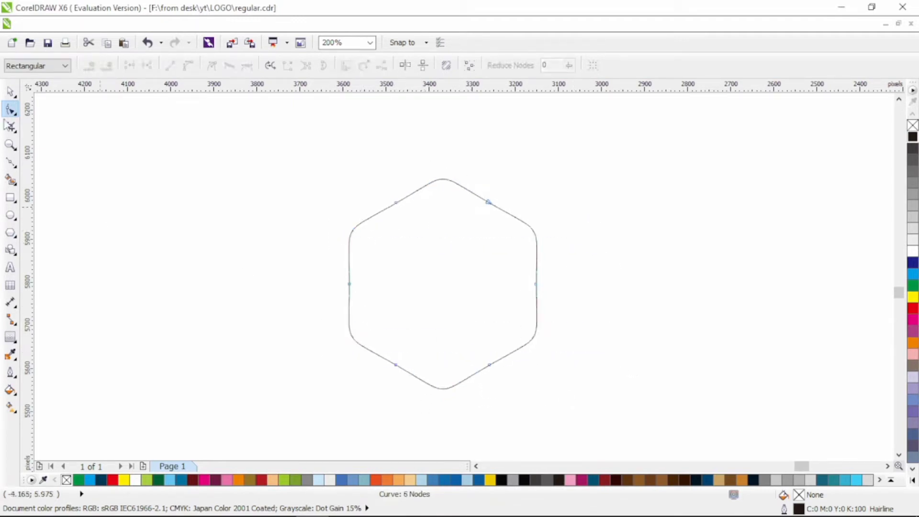
Fill the rounded hexagon with light blue C56 M0 Y1 K0 and remove its outline.
{"action": "key", "text": "space"}
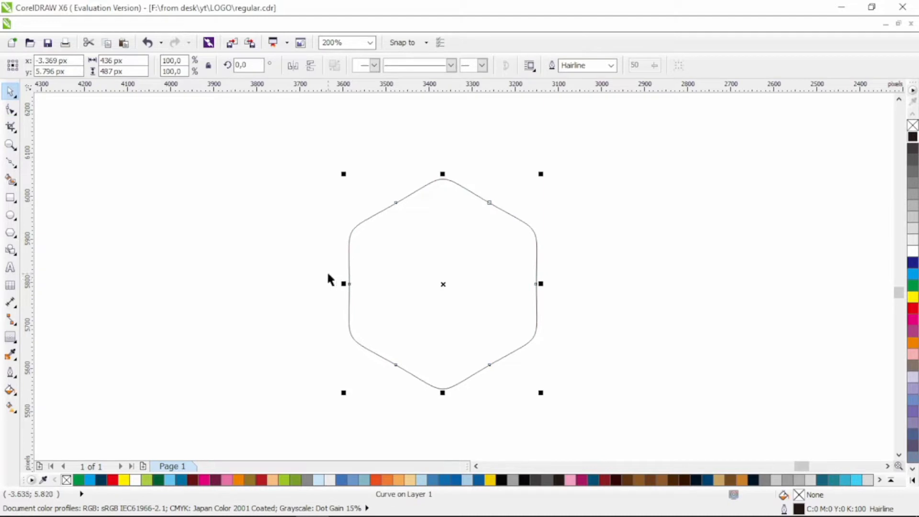
{"action": "left_click", "coordinate": [170, 480]}
{"action": "right_click", "coordinate": [67, 480]}
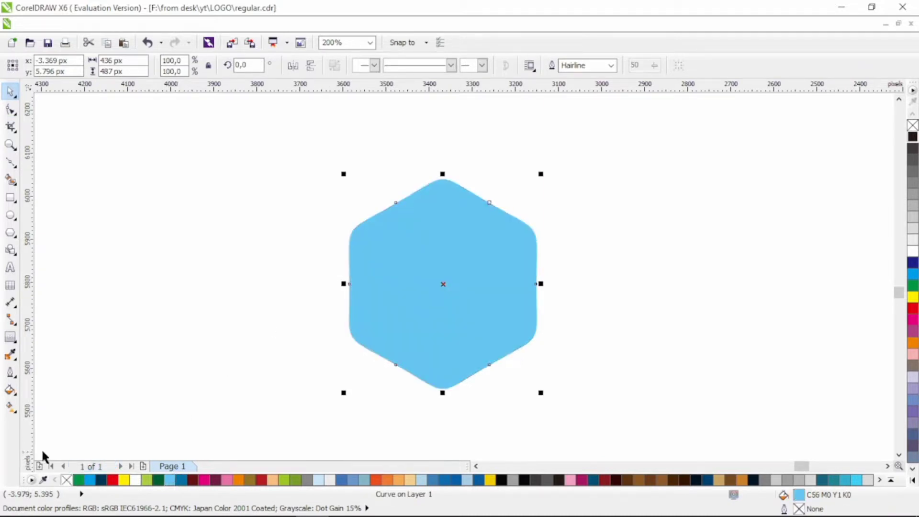
Apply a vertical linear gradient to the hexagon, running from light blue at its bottom to pale blue at its top.
{"action": "left_click", "coordinate": [11, 407]}
{"action": "left_click_drag", "start_coordinate": [423, 384], "coordinate": [424, 213]}
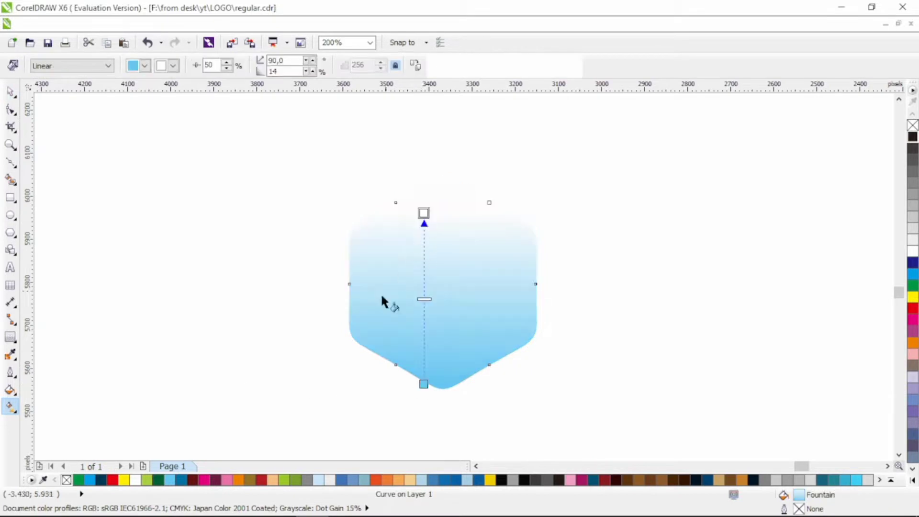
{"action": "left_click", "coordinate": [318, 481]}
{"action": "left_click", "coordinate": [10, 91]}
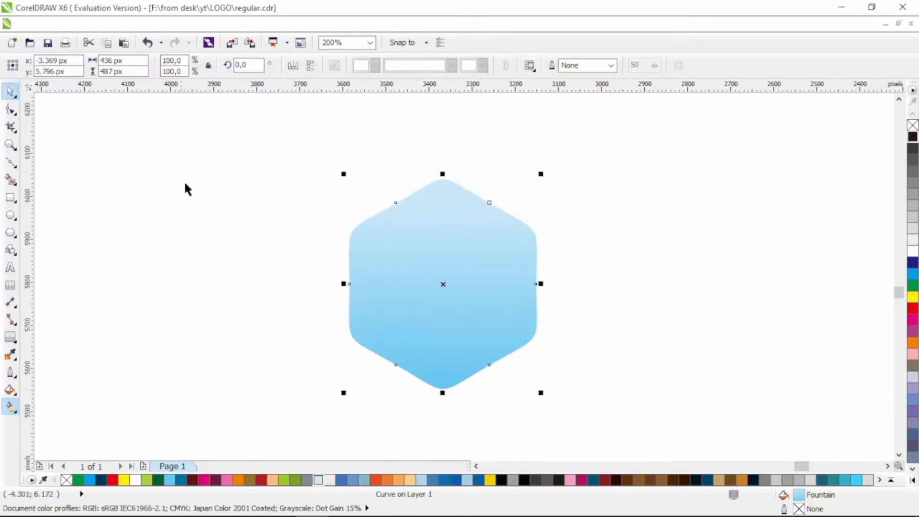
Duplicate the hexagon in place and give the copy no fill and a black hairline outline.
{"action": "key", "text": "ctrl+c"}
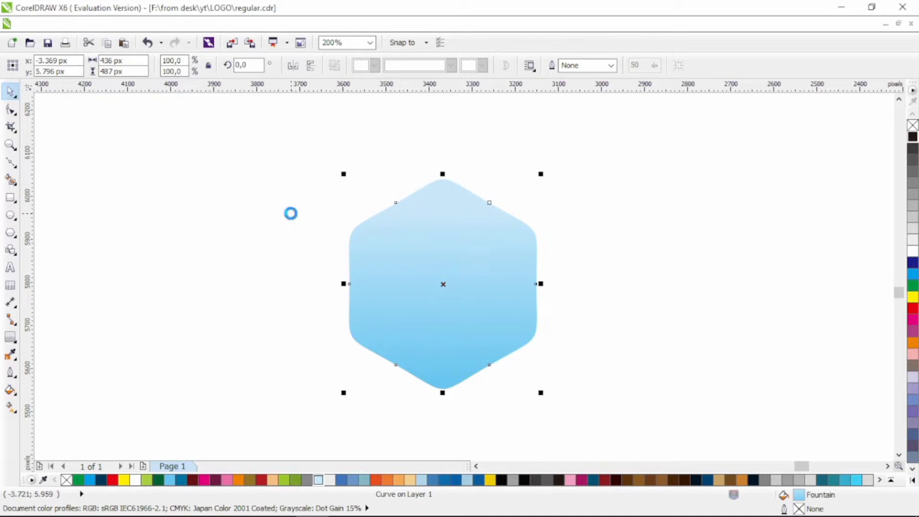
{"action": "key", "text": "ctrl+v"}
{"action": "right_click", "coordinate": [913, 137]}
Add a node low on the copy's left side and another just above the middle of its right side.
{"action": "left_click", "coordinate": [10, 110]}
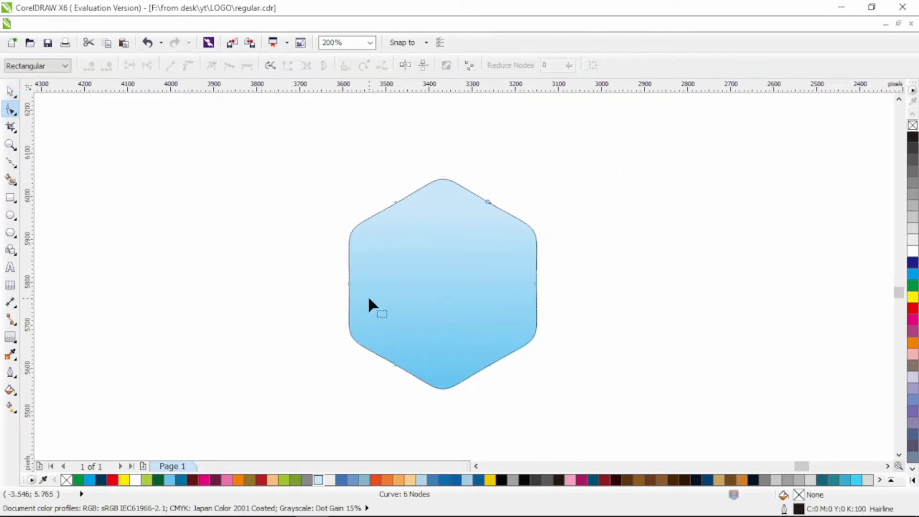
{"action": "double_click", "coordinate": [349, 313]}
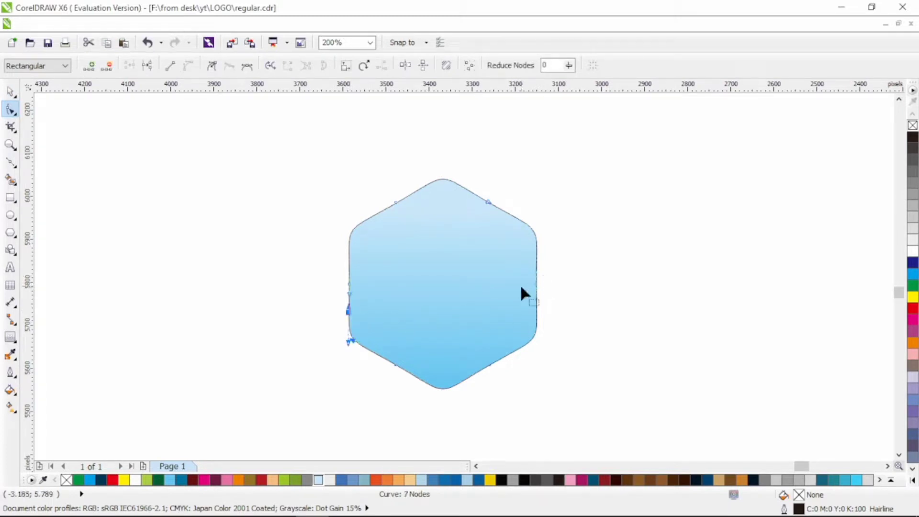
{"action": "key", "text": "ctrl+a"}
{"action": "double_click", "coordinate": [537, 267]}
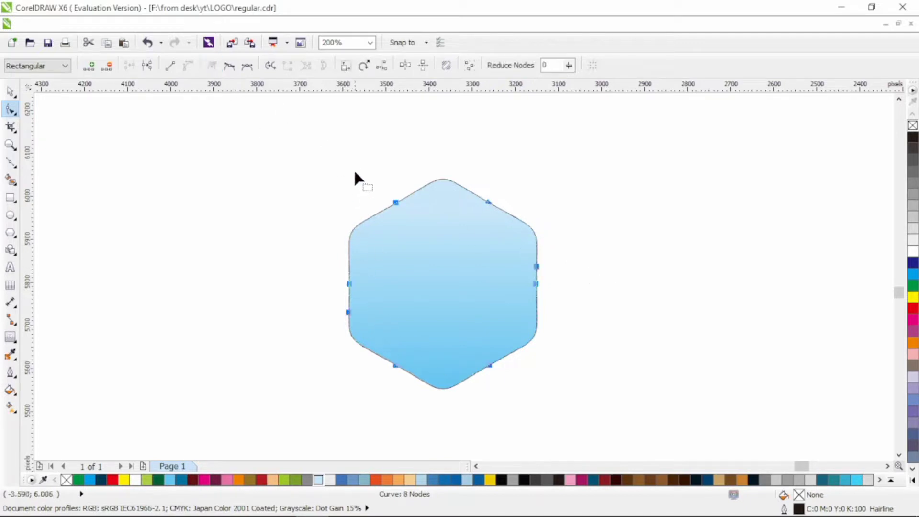
Delete the copy's two upper nodes and its left mid-side node, leaving one arc between the two added nodes.
{"action": "left_click_drag", "start_coordinate": [368, 156], "coordinate": [494, 214]}
{"action": "key", "text": "Delete"}
{"action": "left_click_drag", "start_coordinate": [334, 260], "coordinate": [387, 293]}
{"action": "key", "text": "Delete"}
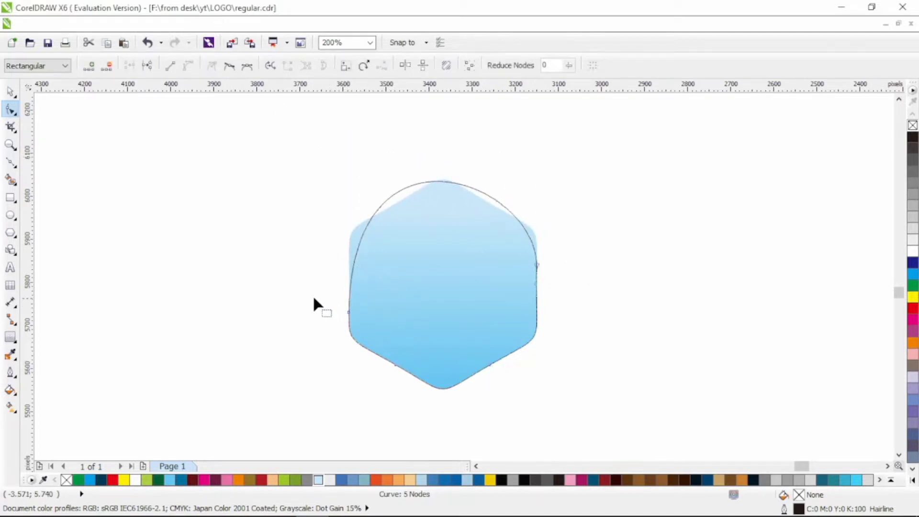
Reshape the copy's upper arc into an S-shaped wave, adding a central node and adjusting the curve handles.
{"action": "left_click_drag", "start_coordinate": [312, 290], "coordinate": [380, 316]}
{"action": "left_click", "coordinate": [514, 189]}
{"action": "left_click_drag", "start_coordinate": [564, 257], "coordinate": [530, 271]}
{"action": "left_click_drag", "start_coordinate": [538, 184], "coordinate": [532, 355]}
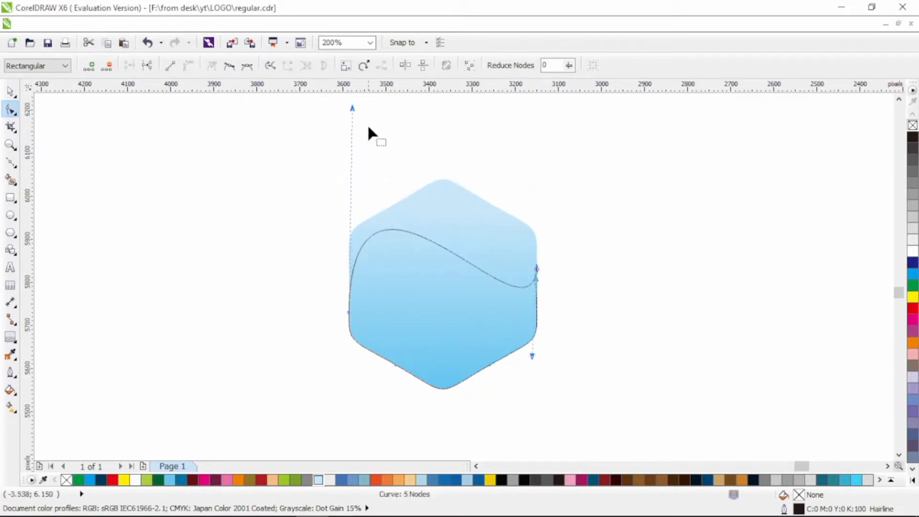
{"action": "left_click_drag", "start_coordinate": [351, 108], "coordinate": [366, 169]}
{"action": "double_click", "coordinate": [443, 270]}
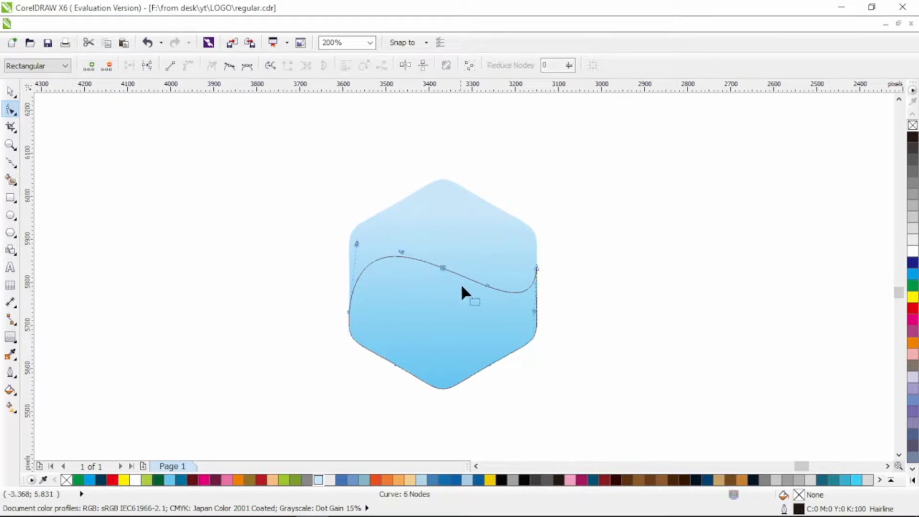
{"action": "left_click_drag", "start_coordinate": [444, 268], "coordinate": [445, 297]}
{"action": "left_click_drag", "start_coordinate": [497, 325], "coordinate": [535, 303]}
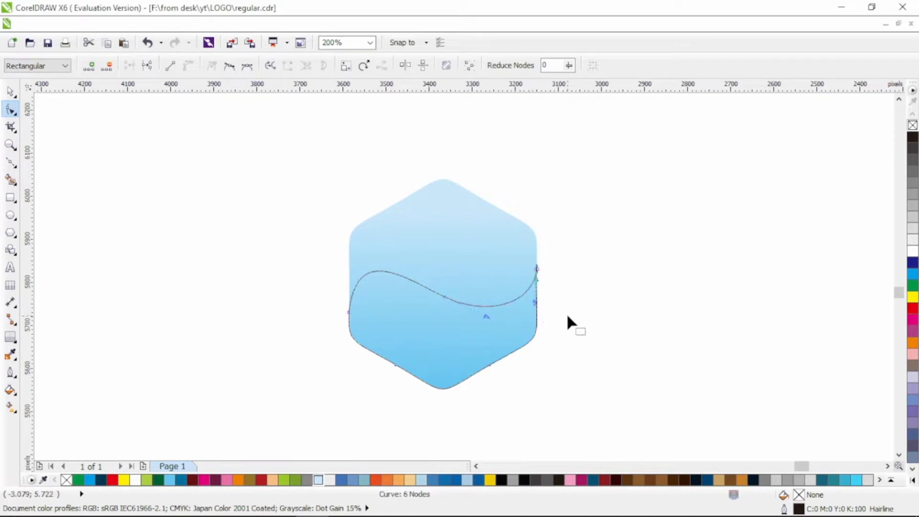
Fill the wave shape with dark blue C100 M81 Y54 K20 and remove its outline.
{"action": "left_click", "coordinate": [11, 91]}
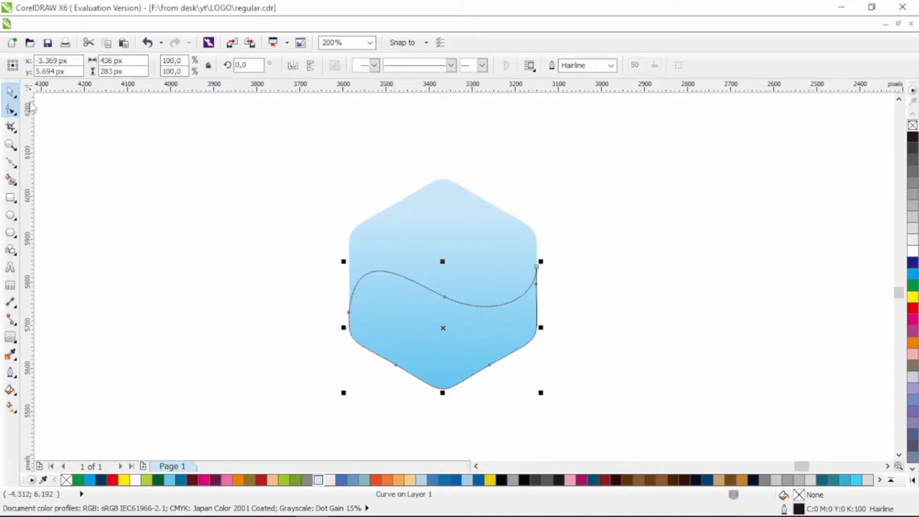
{"action": "left_click", "coordinate": [101, 480]}
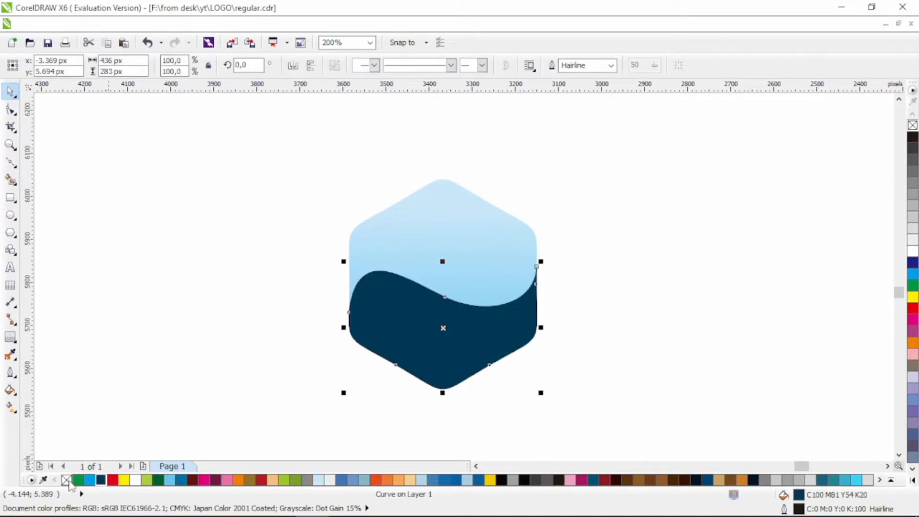
{"action": "right_click", "coordinate": [67, 481]}
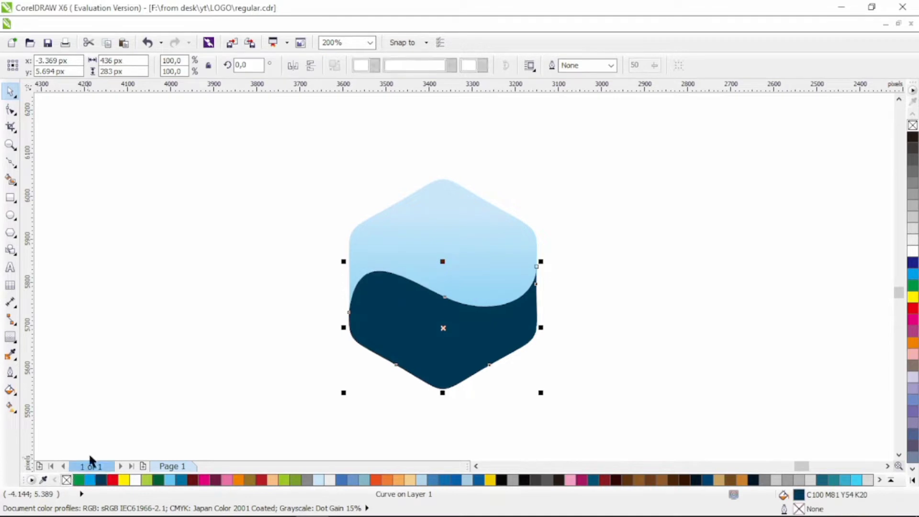
Apply a vertical linear gradient to the wave shape, from dark blue at its bottom to bright blue above the wave edge.
{"action": "left_click", "coordinate": [10, 407]}
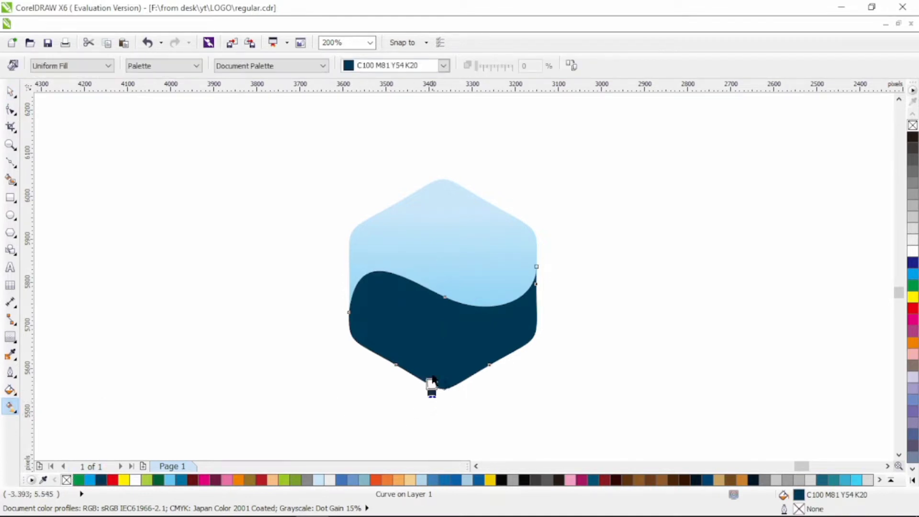
{"action": "left_click_drag", "start_coordinate": [432, 392], "coordinate": [432, 280]}
{"action": "left_click_drag", "start_coordinate": [90, 480], "coordinate": [431, 280]}
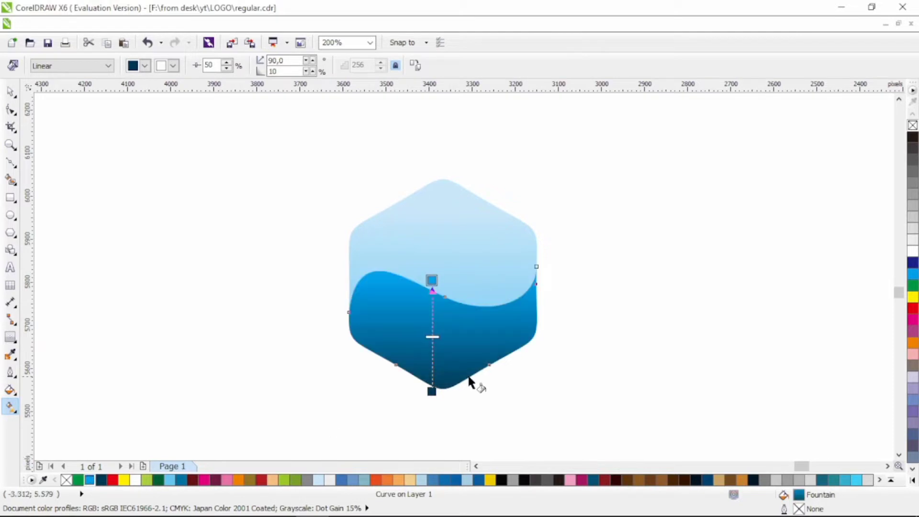
{"action": "left_click_drag", "start_coordinate": [457, 383], "coordinate": [457, 256]}
{"action": "left_click", "coordinate": [11, 91]}
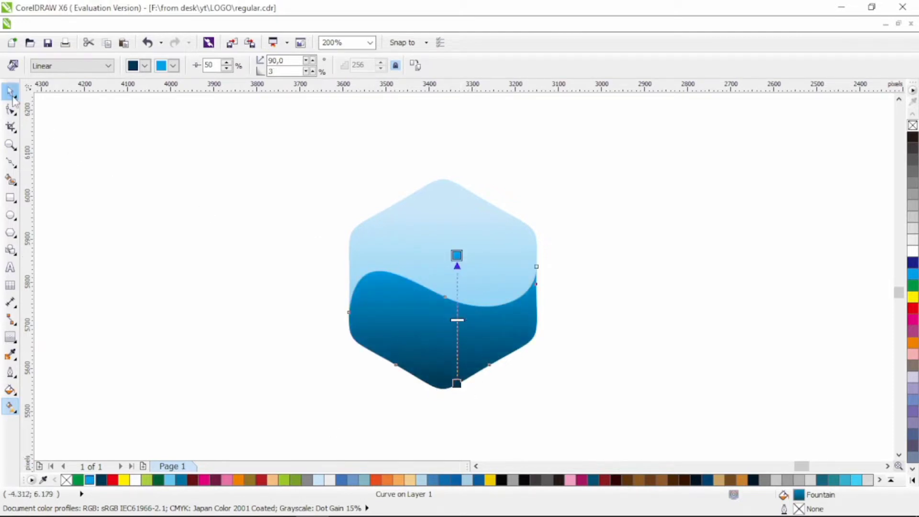
{"action": "left_click", "coordinate": [189, 214]}
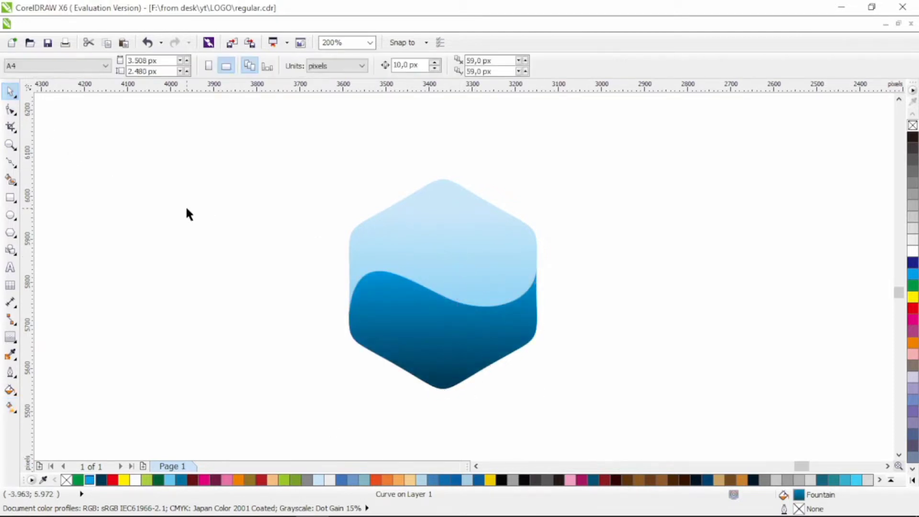
Adjust the curve handle at the wave's left end so the edge leaves the hexagon's side vertically.
{"action": "left_click", "coordinate": [10, 110]}
{"action": "left_click", "coordinate": [364, 287]}
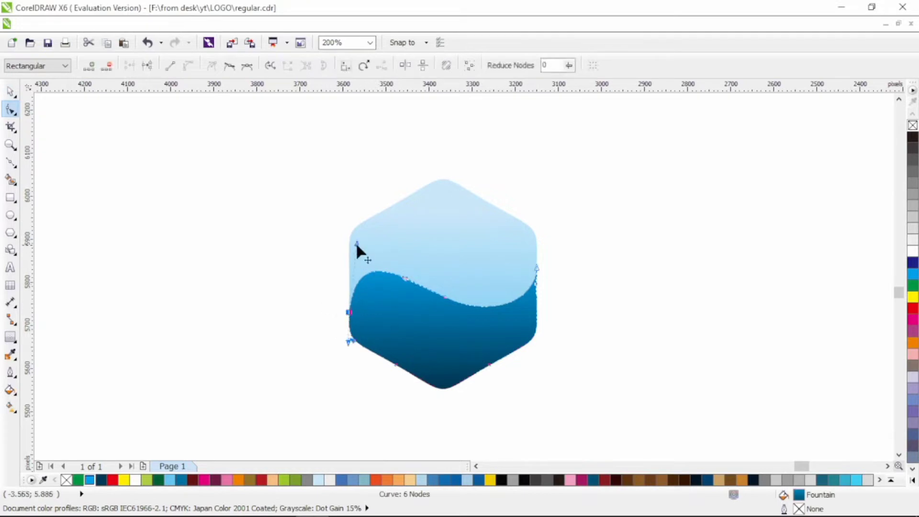
{"action": "left_click_drag", "start_coordinate": [355, 242], "coordinate": [349, 241]}
Smooth the wave edge by adding nodes near its crest and trough, removing the central node and adjusting the handles.
{"action": "left_click", "coordinate": [392, 276]}
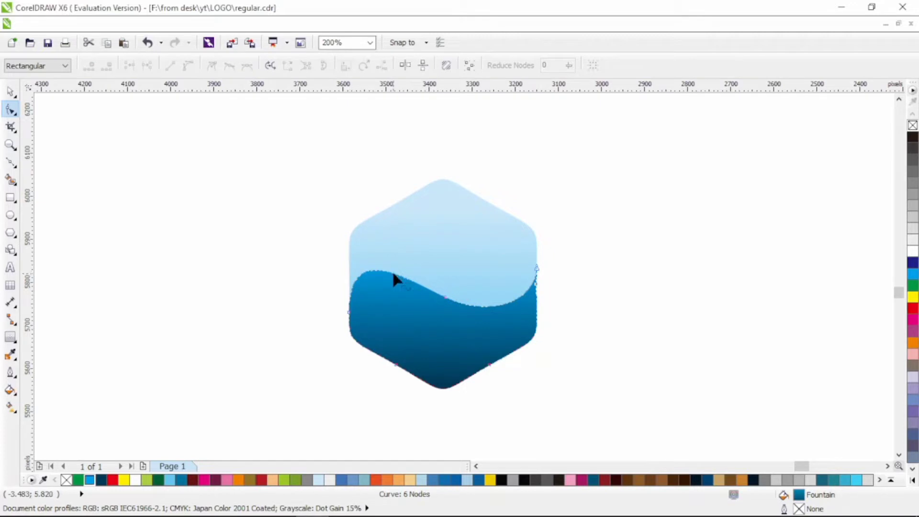
{"action": "left_click", "coordinate": [394, 278]}
{"action": "double_click", "coordinate": [503, 304]}
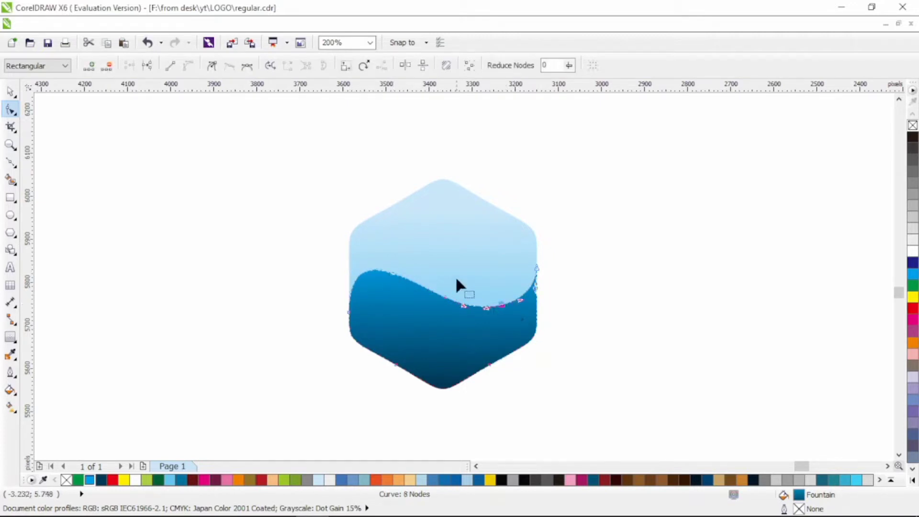
{"action": "left_click", "coordinate": [429, 287]}
{"action": "double_click", "coordinate": [429, 286]}
{"action": "mouse_move", "coordinate": [430, 287]}
{"action": "left_mouse_down"}
{"action": "mouse_move", "coordinate": [435, 281]}
{"action": "mouse_move", "coordinate": [400, 275]}
{"action": "mouse_move", "coordinate": [426, 278]}
{"action": "left_mouse_up"}
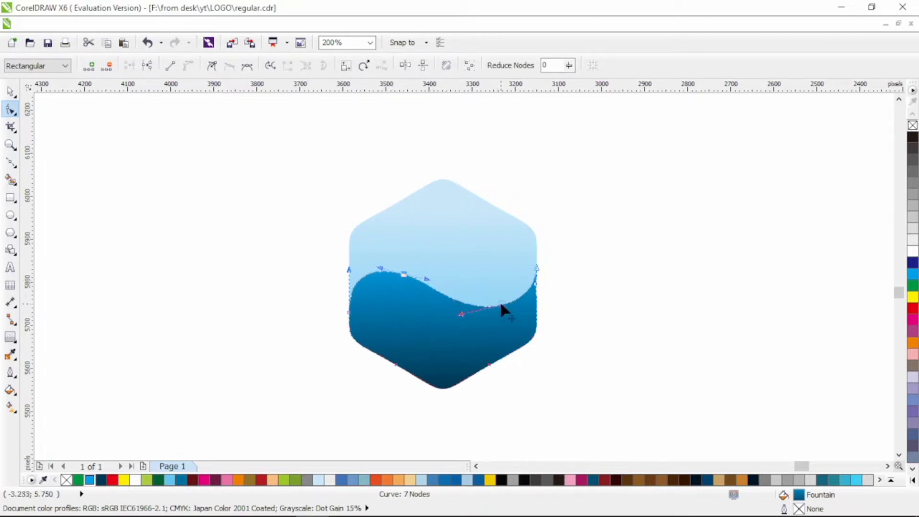
{"action": "left_click_drag", "start_coordinate": [502, 305], "coordinate": [466, 308]}
{"action": "left_click", "coordinate": [10, 91]}
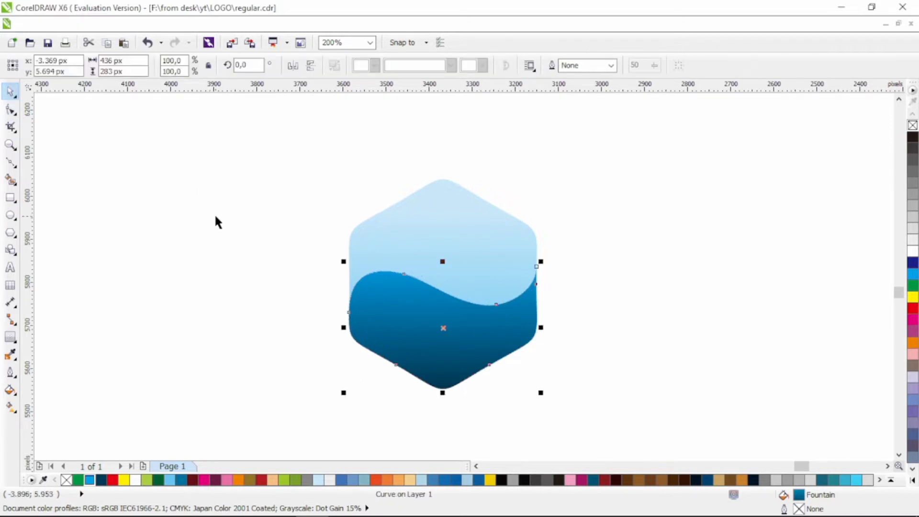
Duplicate the wave shape in place and give the copy no fill and a black hairline outline.
{"action": "left_click", "coordinate": [215, 217]}
{"action": "left_click", "coordinate": [461, 324]}
{"action": "right_click", "coordinate": [913, 137]}
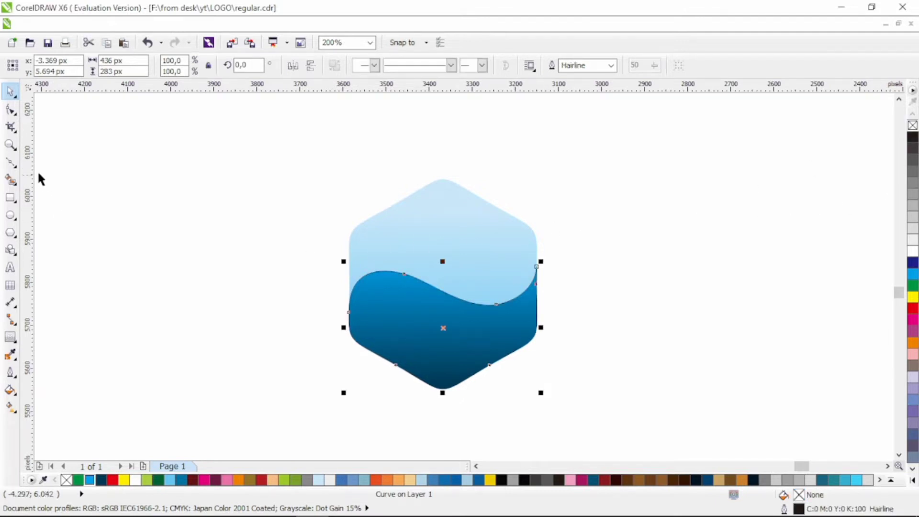
Add a node on each of the two lower slanted sides of the wave copy.
{"action": "left_click", "coordinate": [10, 109]}
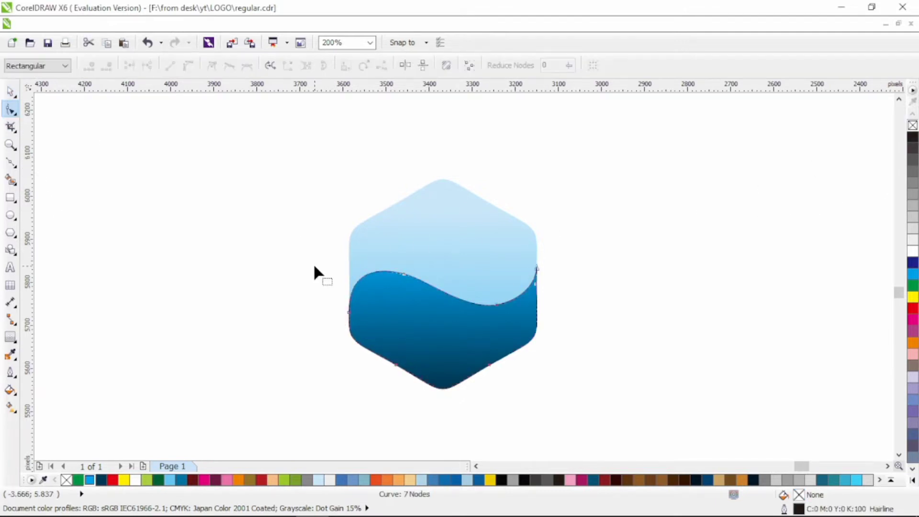
{"action": "double_click", "coordinate": [377, 355]}
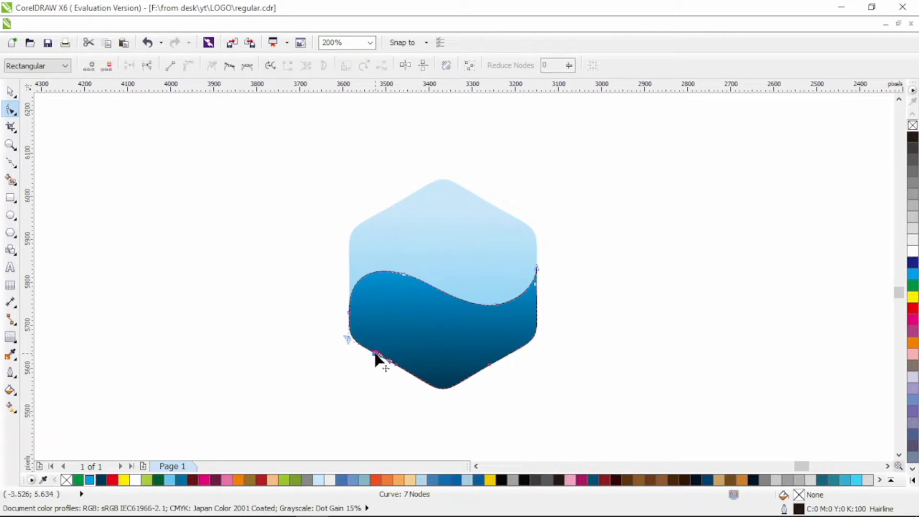
{"action": "double_click", "coordinate": [517, 353]}
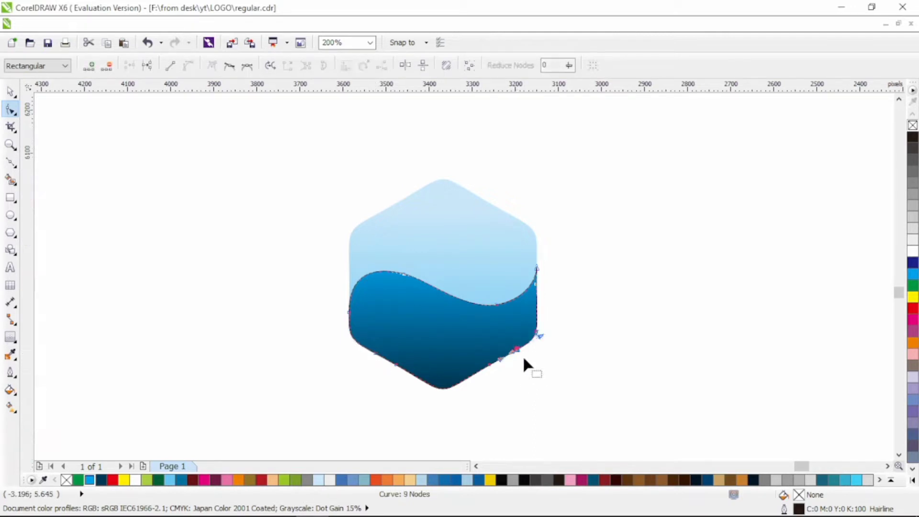
Delete the copy's side and wave-edge nodes, leaving one arc between the two nodes added on the slanted sides.
{"action": "left_click", "coordinate": [208, 67]}
{"action": "left_click_drag", "start_coordinate": [311, 274], "coordinate": [380, 322]}
{"action": "key", "text": "Delete"}
{"action": "left_click_drag", "start_coordinate": [380, 233], "coordinate": [512, 313]}
{"action": "key", "text": "Delete"}
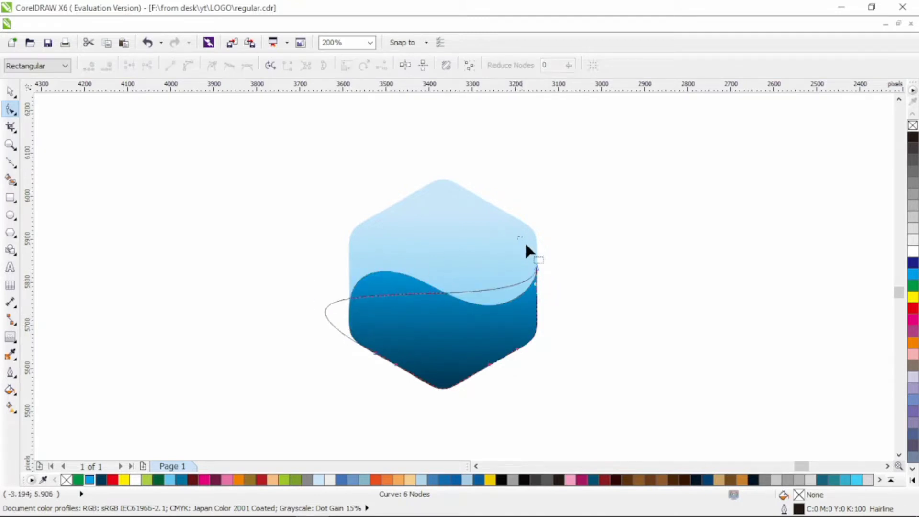
{"action": "left_click_drag", "start_coordinate": [525, 242], "coordinate": [566, 314]}
{"action": "key", "text": "Delete"}
Bend the copy's upper arc into a smaller S-shaped wave inside the dark blue area, using a central node and its handles.
{"action": "left_click_drag", "start_coordinate": [319, 335], "coordinate": [378, 362]}
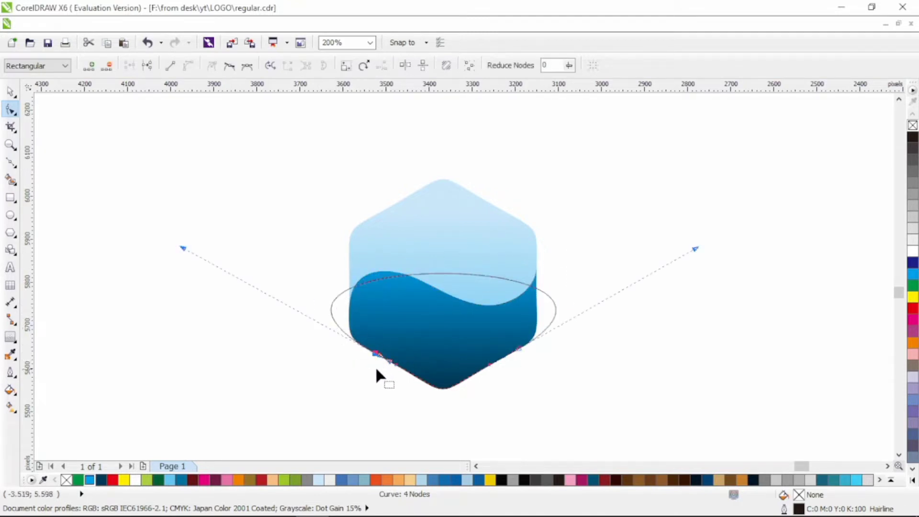
{"action": "left_click_drag", "start_coordinate": [182, 248], "coordinate": [311, 281]}
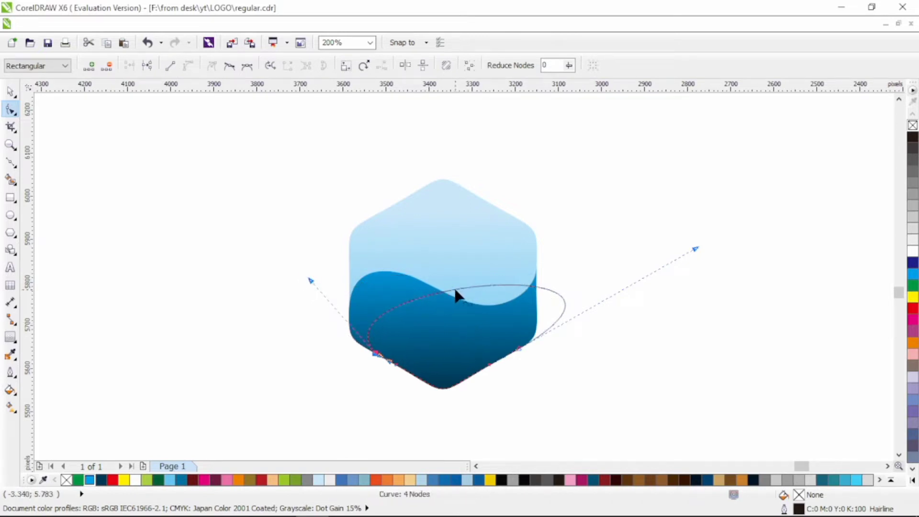
{"action": "left_click_drag", "start_coordinate": [455, 291], "coordinate": [451, 308]}
{"action": "left_click_drag", "start_coordinate": [528, 295], "coordinate": [498, 341]}
{"action": "left_click_drag", "start_coordinate": [450, 309], "coordinate": [432, 330]}
{"action": "left_click_drag", "start_coordinate": [620, 290], "coordinate": [450, 348]}
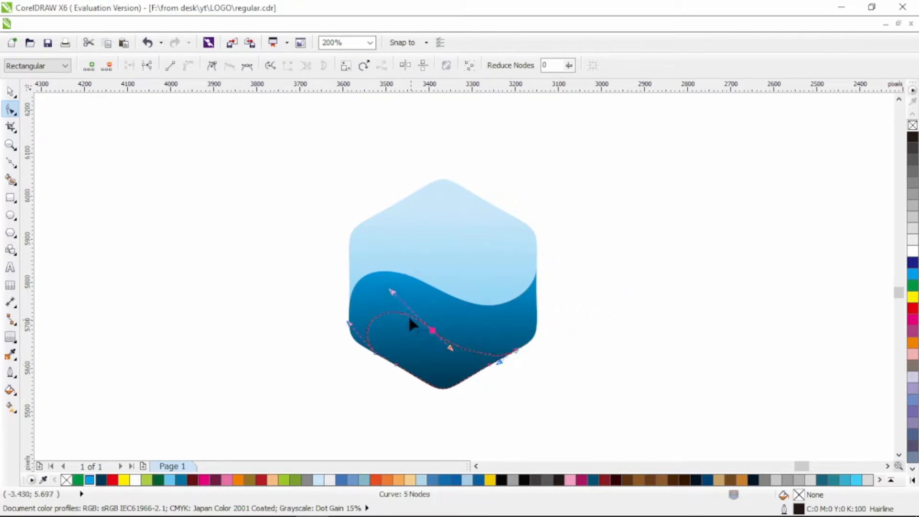
Refine the smaller wave by repositioning its central node and adjusting the handles for a smooth crest and trough.
{"action": "left_click_drag", "start_coordinate": [392, 291], "coordinate": [402, 301]}
{"action": "left_click_drag", "start_coordinate": [432, 329], "coordinate": [423, 324]}
{"action": "left_click_drag", "start_coordinate": [504, 365], "coordinate": [457, 353]}
{"action": "left_click_drag", "start_coordinate": [423, 324], "coordinate": [433, 324]}
{"action": "left_click_drag", "start_coordinate": [399, 295], "coordinate": [384, 286]}
{"action": "left_click_drag", "start_coordinate": [350, 323], "coordinate": [350, 326]}
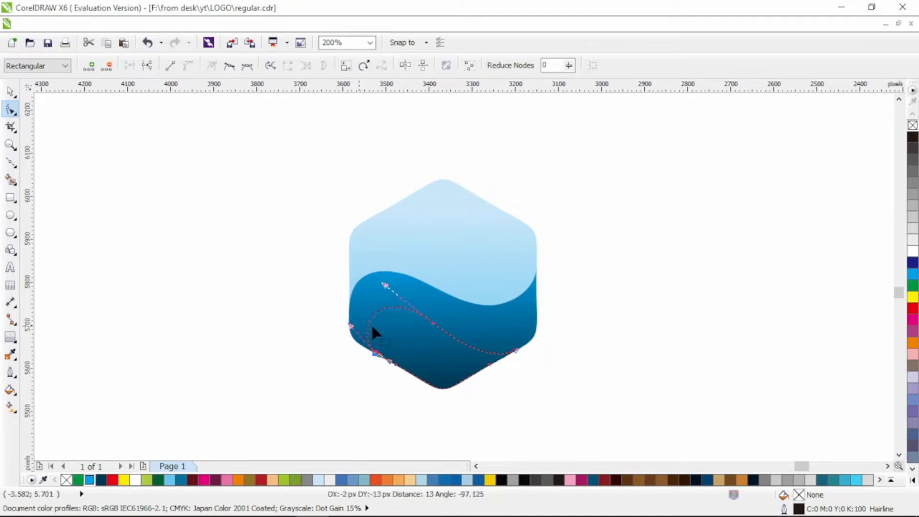
{"action": "left_click", "coordinate": [11, 92]}
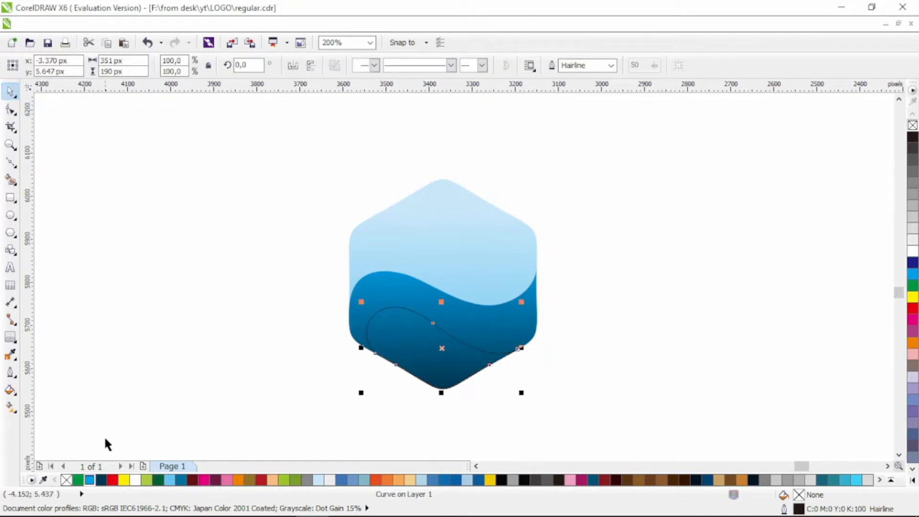
Fill the smaller wave with a vertical linear gradient from dark blue C100 M81 Y54 K20 at its base to light blue, without an outline.
{"action": "left_click", "coordinate": [101, 480]}
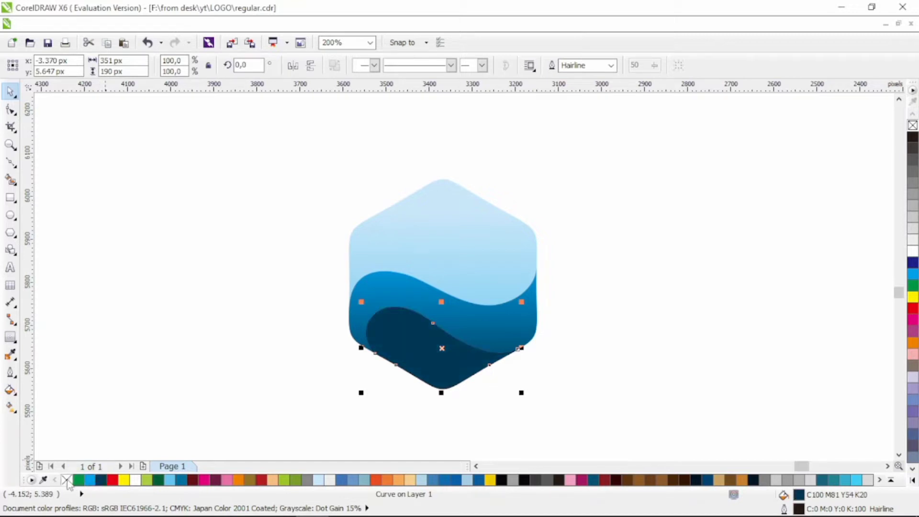
{"action": "right_click", "coordinate": [67, 479]}
{"action": "left_click", "coordinate": [10, 408]}
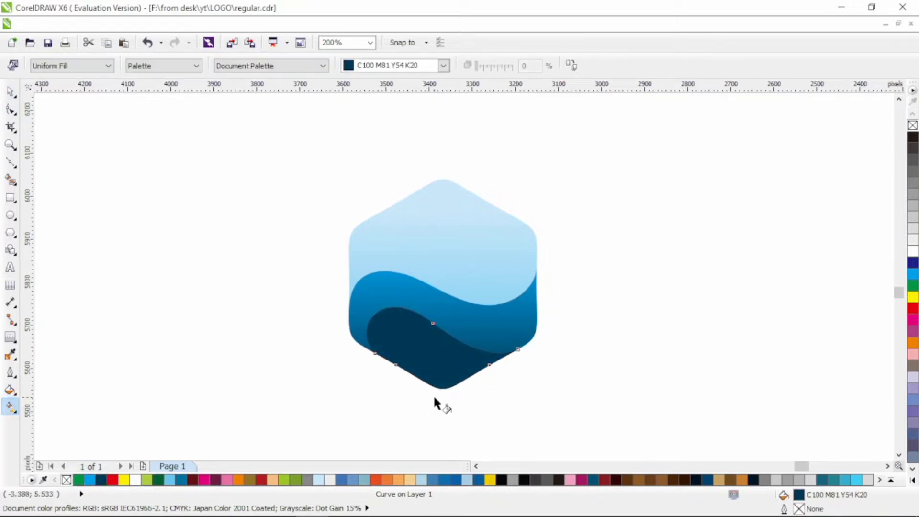
{"action": "left_click_drag", "start_coordinate": [434, 396], "coordinate": [431, 315]}
{"action": "left_click", "coordinate": [170, 481]}
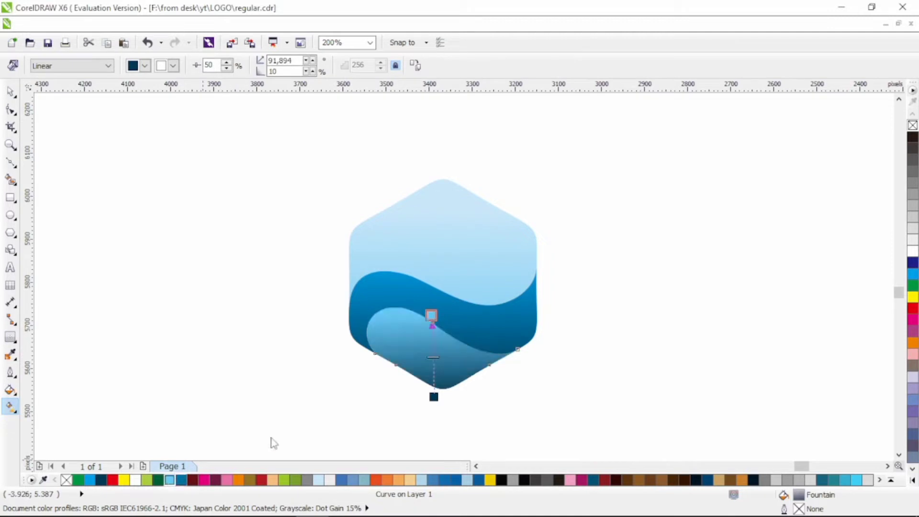
{"action": "left_click", "coordinate": [11, 90]}
{"action": "left_click", "coordinate": [184, 209]}
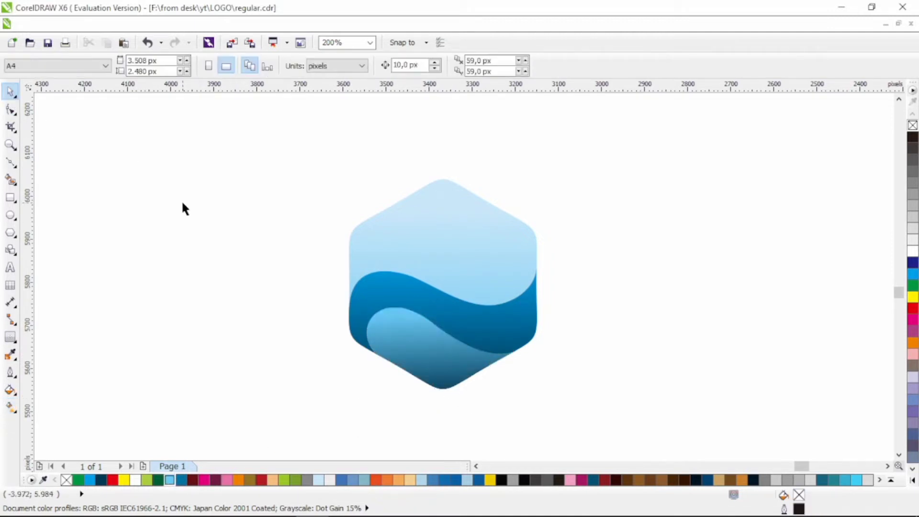
Duplicate the light blue wave as an unfilled hairline outline and add a node on each lower slanted side near the bottom tip.
{"action": "left_click", "coordinate": [408, 326]}
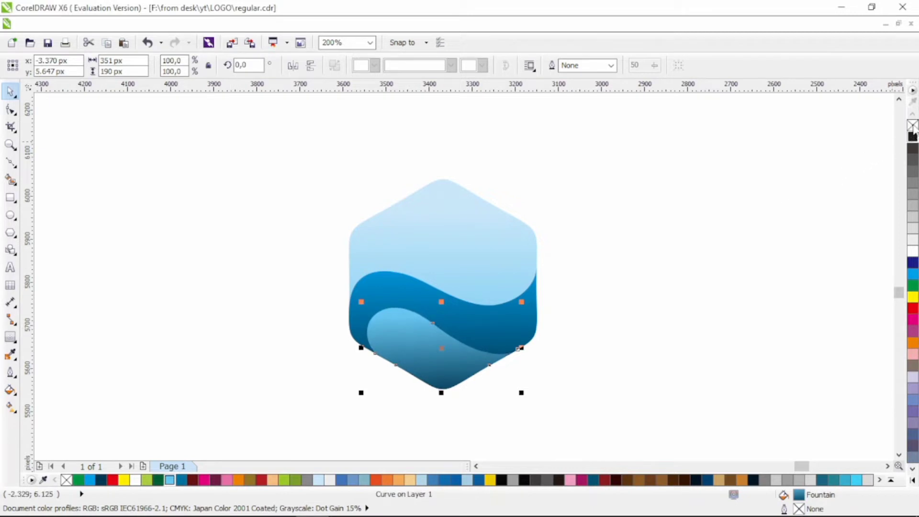
{"action": "left_click", "coordinate": [10, 109]}
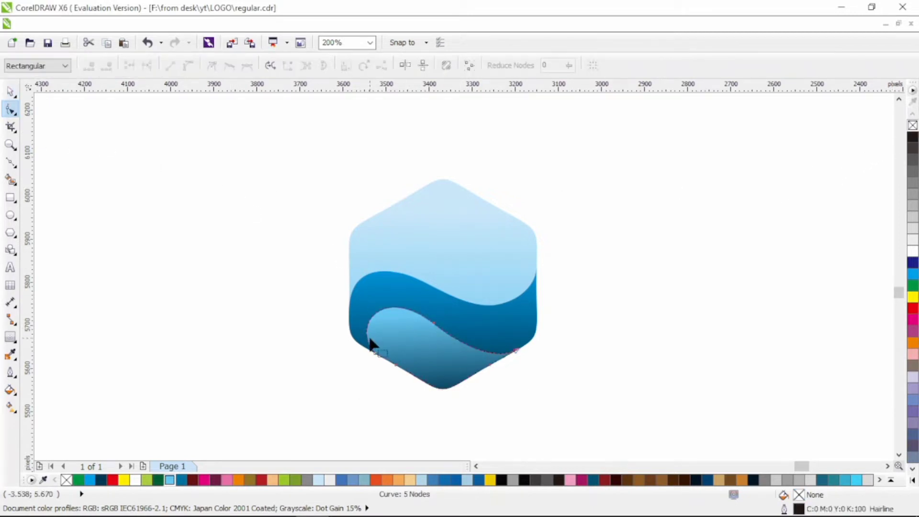
{"action": "double_click", "coordinate": [426, 384]}
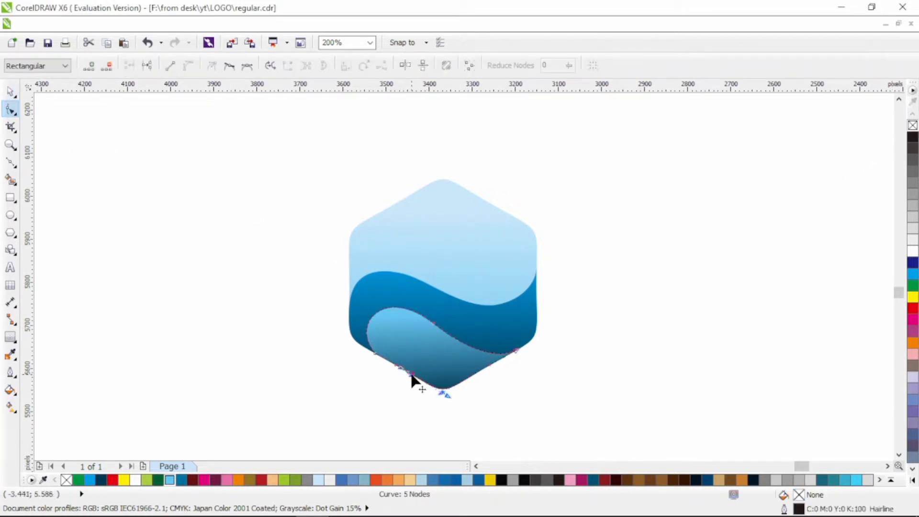
{"action": "double_click", "coordinate": [478, 373]}
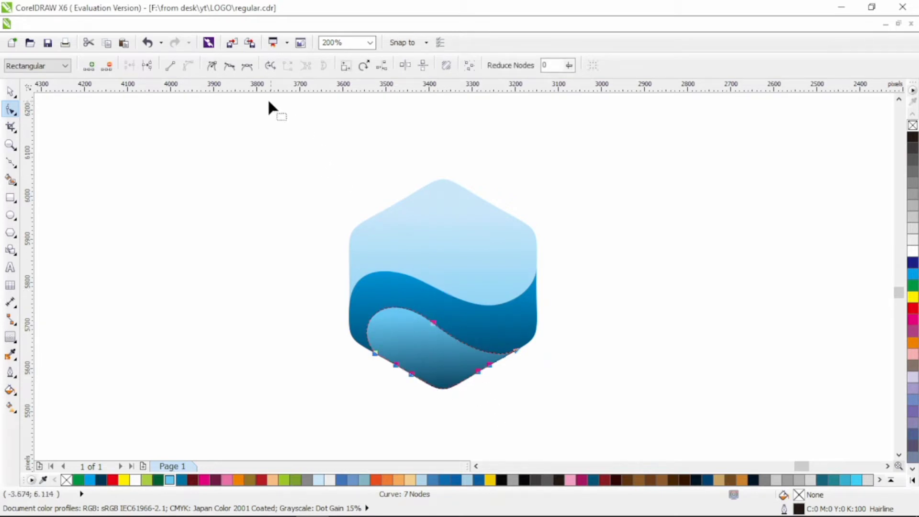
Convert the copy's nodes to cusps and delete the two end nodes where its wave edge meets the slanted sides.
{"action": "left_click", "coordinate": [211, 66]}
{"action": "key", "text": "Delete"}
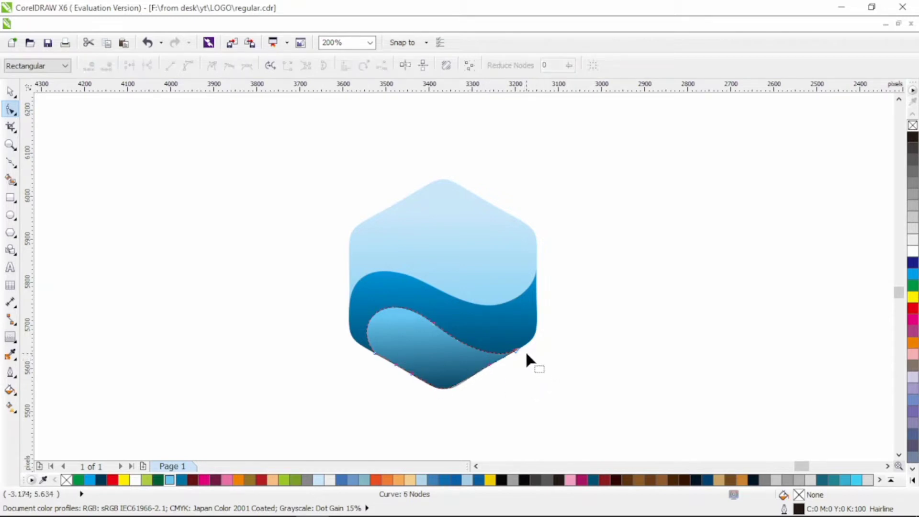
{"action": "key", "text": "ctrl+z"}
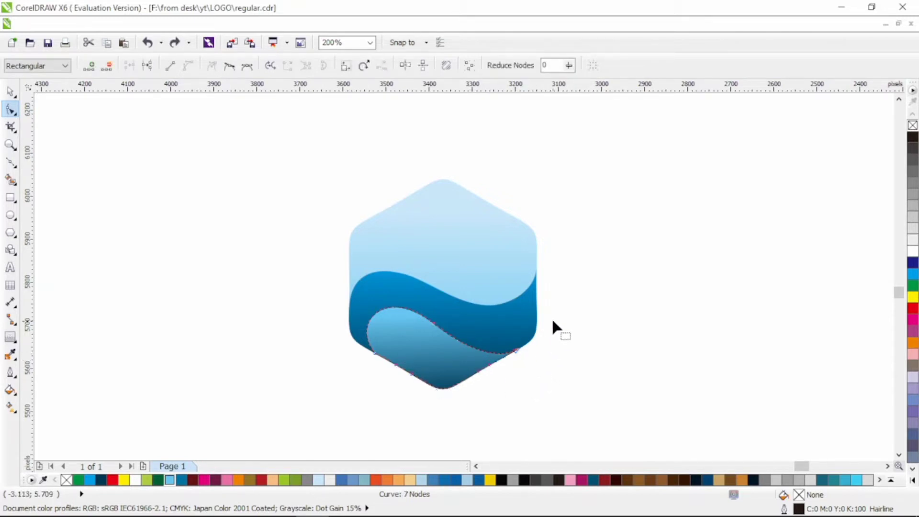
{"action": "left_click_drag", "start_coordinate": [552, 320], "coordinate": [508, 367]}
{"action": "key", "text": "Delete"}
{"action": "left_click_drag", "start_coordinate": [343, 339], "coordinate": [381, 360]}
{"action": "key", "text": "Delete"}
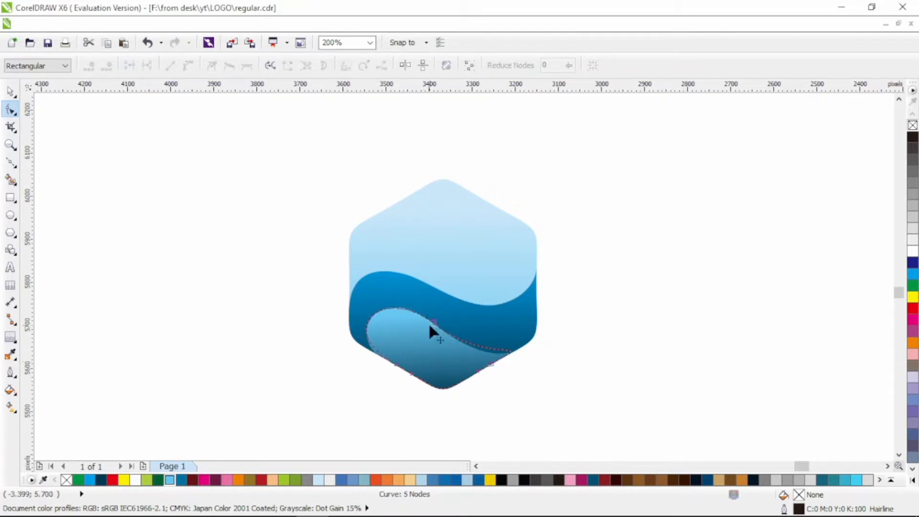
Bend the copy's upper edge into a smaller S-shaped wave inside the light blue area, repositioning its central node and curve handles.
{"action": "left_click_drag", "start_coordinate": [430, 329], "coordinate": [420, 358]}
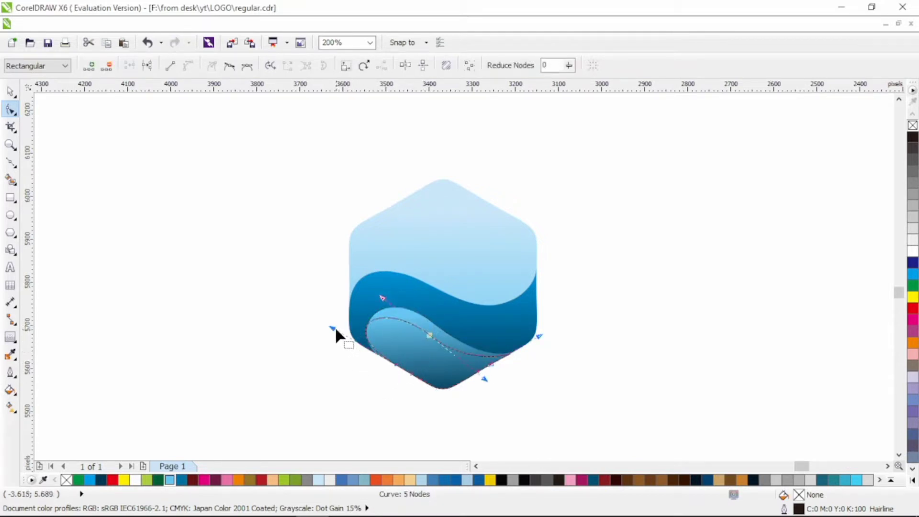
{"action": "left_click_drag", "start_coordinate": [334, 329], "coordinate": [363, 345]}
{"action": "left_click_drag", "start_coordinate": [381, 296], "coordinate": [398, 303]}
{"action": "left_click_drag", "start_coordinate": [430, 335], "coordinate": [428, 346]}
{"action": "left_click_drag", "start_coordinate": [487, 372], "coordinate": [456, 367]}
{"action": "left_click_drag", "start_coordinate": [539, 337], "coordinate": [401, 316]}
{"action": "left_click", "coordinate": [230, 67]}
Refine the innermost wave's crest and trough by adjusting its central node and the surrounding curve handles.
{"action": "left_click_drag", "start_coordinate": [449, 372], "coordinate": [444, 362]}
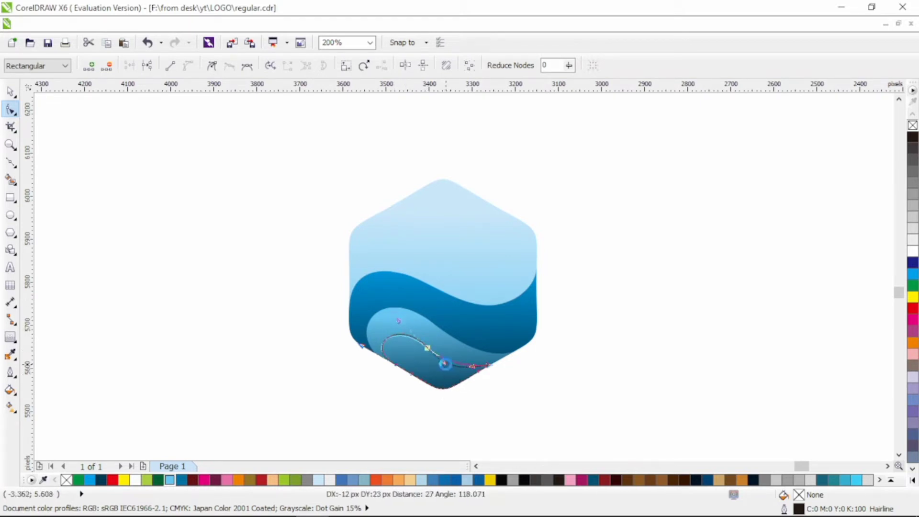
{"action": "left_click_drag", "start_coordinate": [362, 345], "coordinate": [366, 346]}
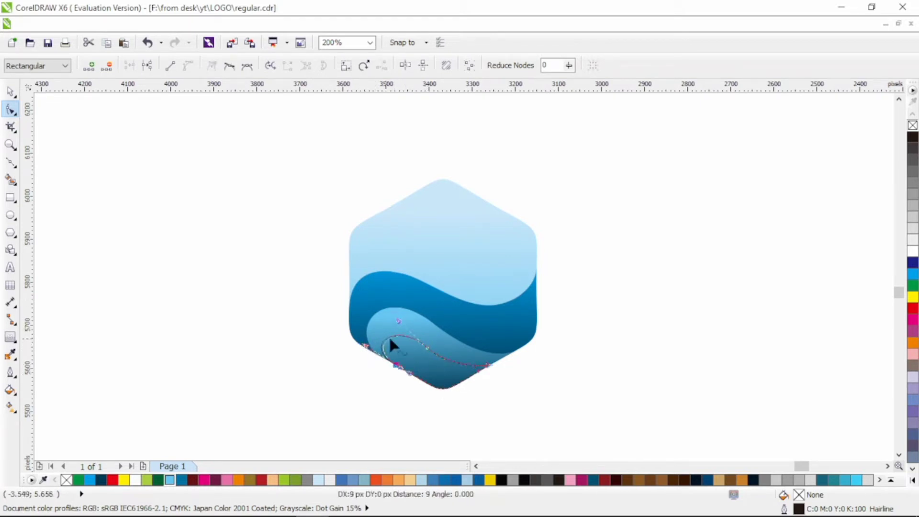
{"action": "left_click_drag", "start_coordinate": [426, 347], "coordinate": [437, 354]}
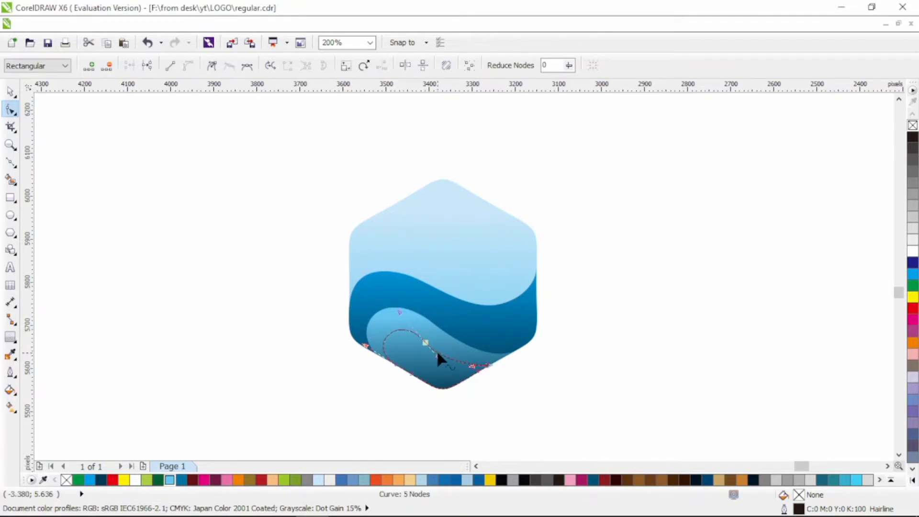
{"action": "left_click_drag", "start_coordinate": [398, 320], "coordinate": [404, 322]}
{"action": "left_click_drag", "start_coordinate": [431, 352], "coordinate": [471, 369]}
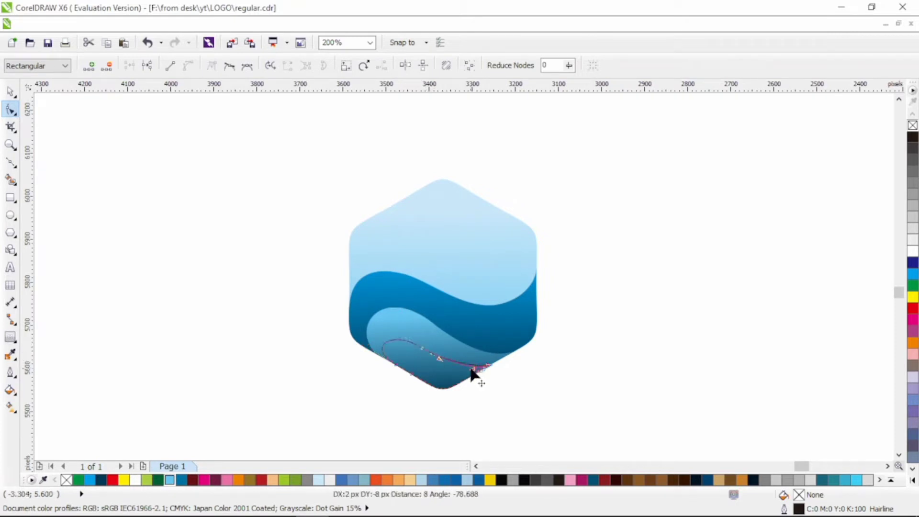
{"action": "left_click", "coordinate": [423, 349]}
{"action": "left_click_drag", "start_coordinate": [366, 345], "coordinate": [395, 325]}
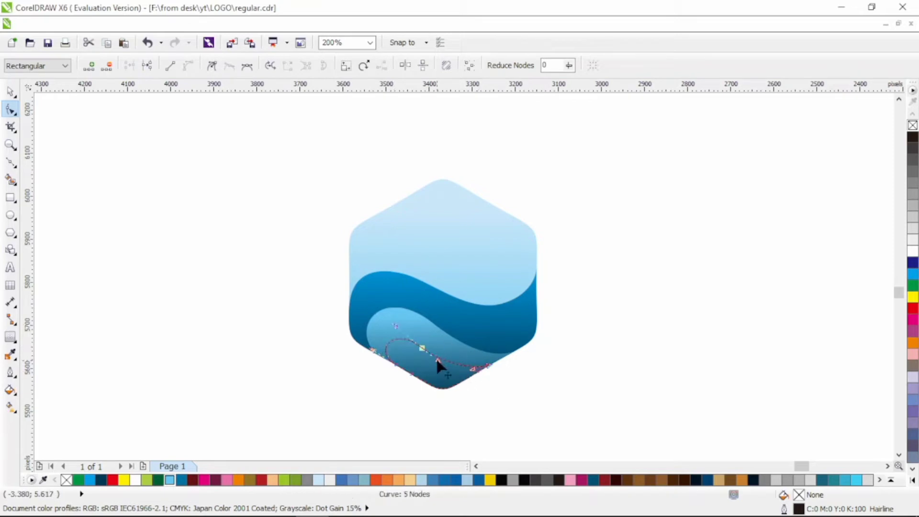
{"action": "left_click_drag", "start_coordinate": [437, 361], "coordinate": [451, 376]}
Fill the innermost wave with a short vertical linear gradient from dark blue C100 M81 Y54 K20 to light blue and remove its outline.
{"action": "left_click", "coordinate": [10, 91]}
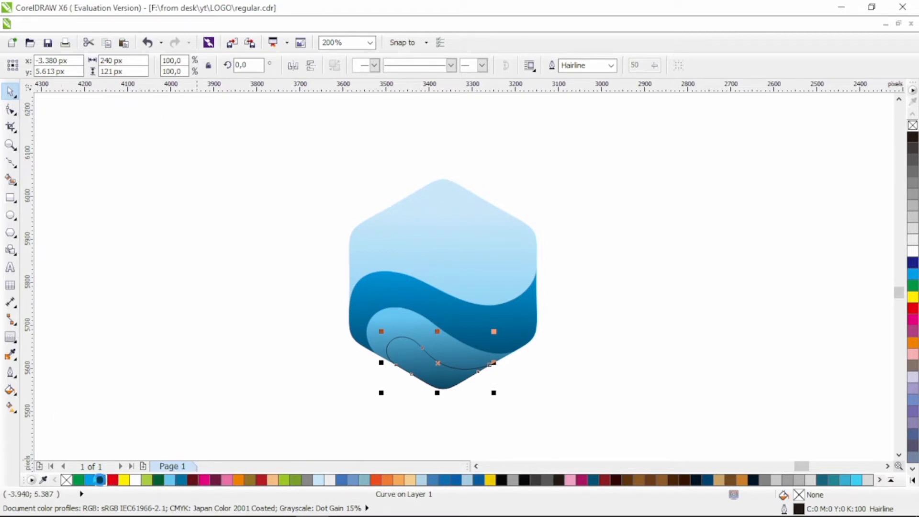
{"action": "left_click", "coordinate": [101, 480]}
{"action": "right_click", "coordinate": [67, 480]}
{"action": "left_click", "coordinate": [17, 407]}
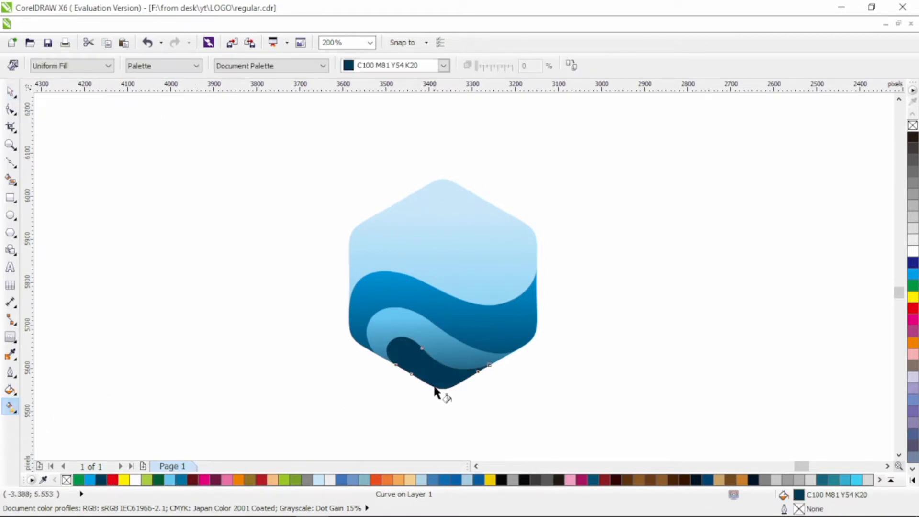
{"action": "left_click_drag", "start_coordinate": [432, 385], "coordinate": [431, 317]}
{"action": "left_click", "coordinate": [170, 482]}
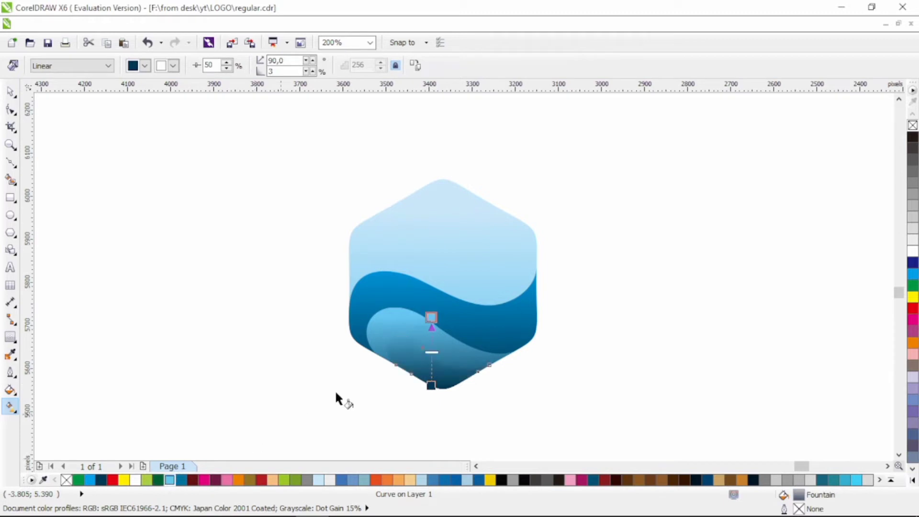
{"action": "left_click_drag", "start_coordinate": [443, 396], "coordinate": [433, 341]}
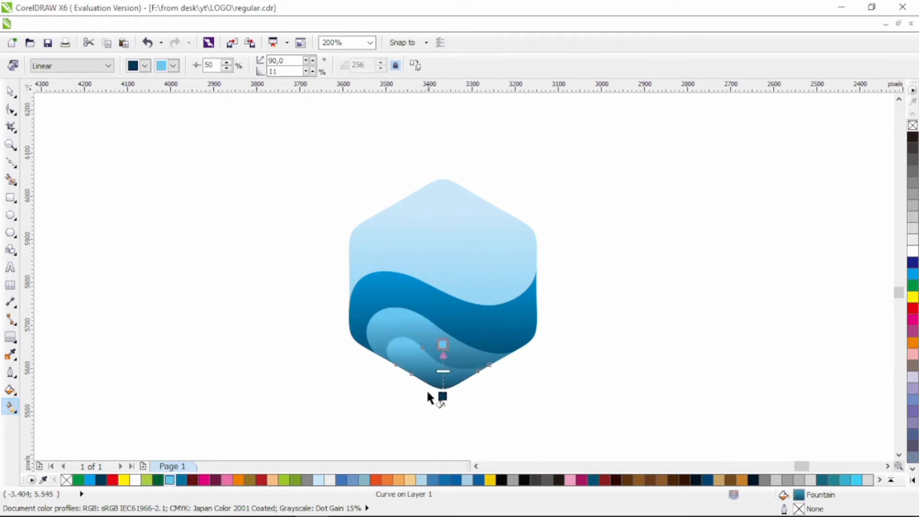
Redraw the middle wave's linear gradient over a shorter distance, from dark blue near the bottom up to light blue at the crest.
{"action": "left_click", "coordinate": [415, 320]}
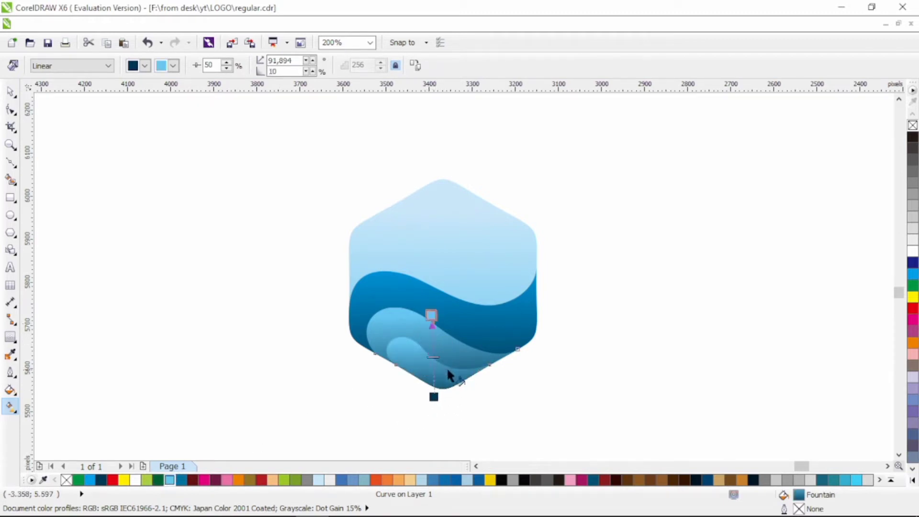
{"action": "left_click_drag", "start_coordinate": [431, 348], "coordinate": [432, 313]}
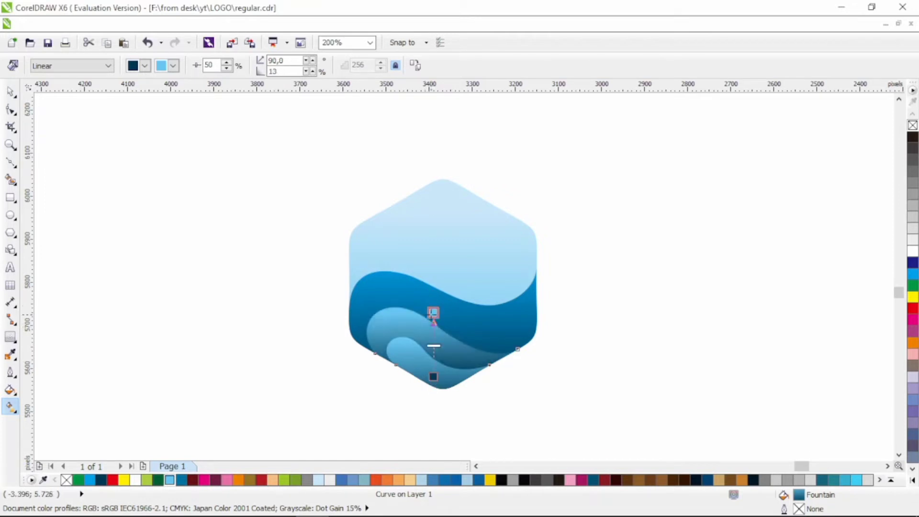
{"action": "key", "text": "space"}
{"action": "left_click", "coordinate": [75, 140]}
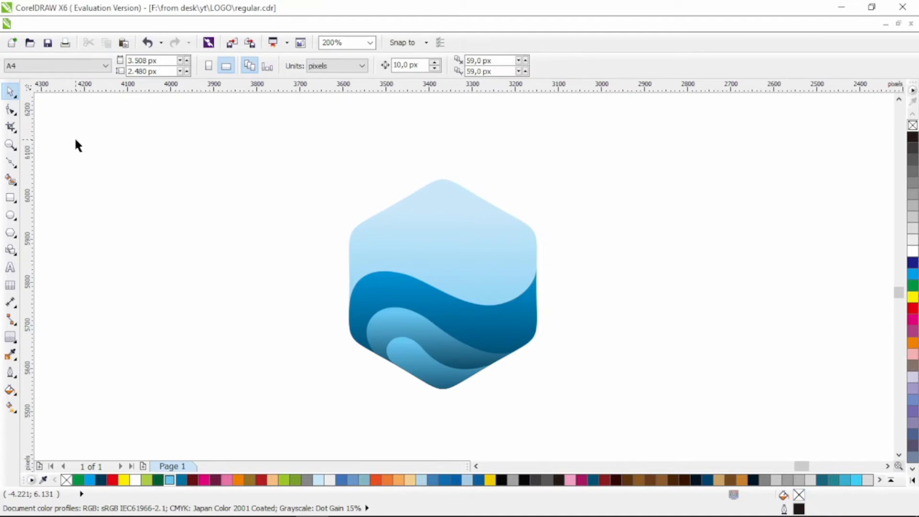
Duplicate the light blue background hexagon in place and turn the copy into an unfilled black hairline outline.
{"action": "left_click", "coordinate": [518, 252]}
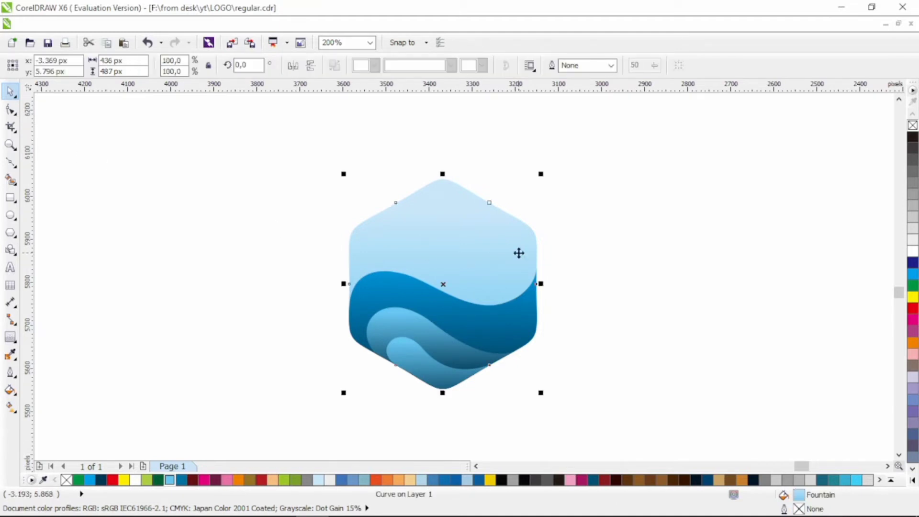
{"action": "key", "text": "ctrl+c"}
{"action": "key", "text": "ctrl+v"}
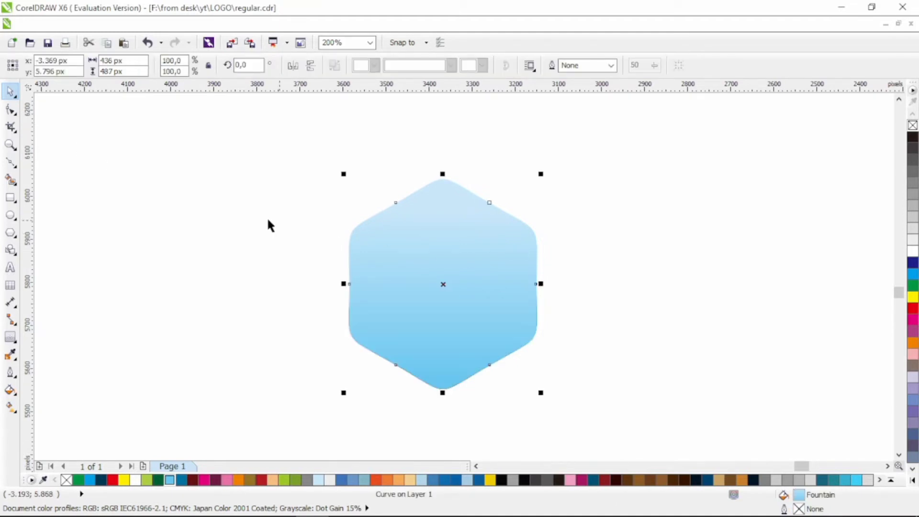
{"action": "right_click", "coordinate": [913, 138]}
{"action": "key", "text": "shift+Page_Down"}
Delete the hexagon outline's two nodes on the upper slanted sides and add a node lower on its left vertical side.
{"action": "left_click", "coordinate": [10, 110]}
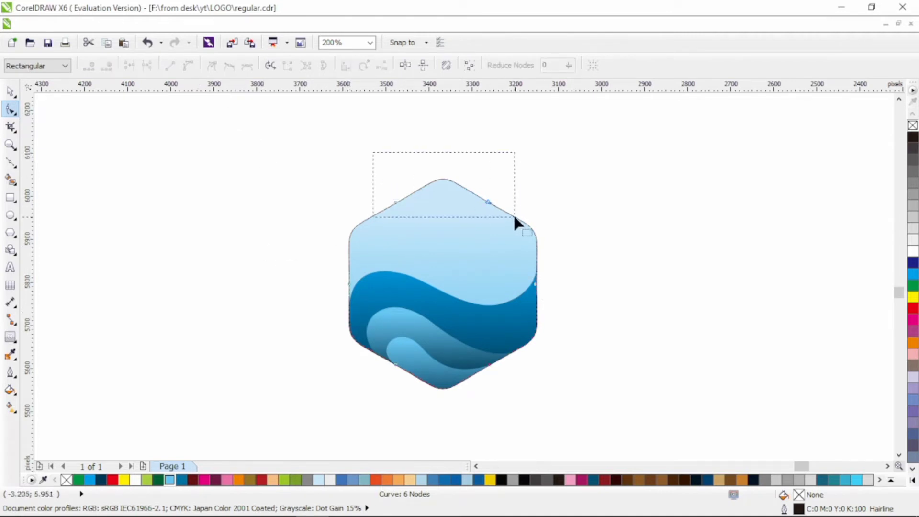
{"action": "left_click_drag", "start_coordinate": [513, 214], "coordinate": [514, 216]}
{"action": "key", "text": "Delete"}
{"action": "left_click", "coordinate": [347, 285]}
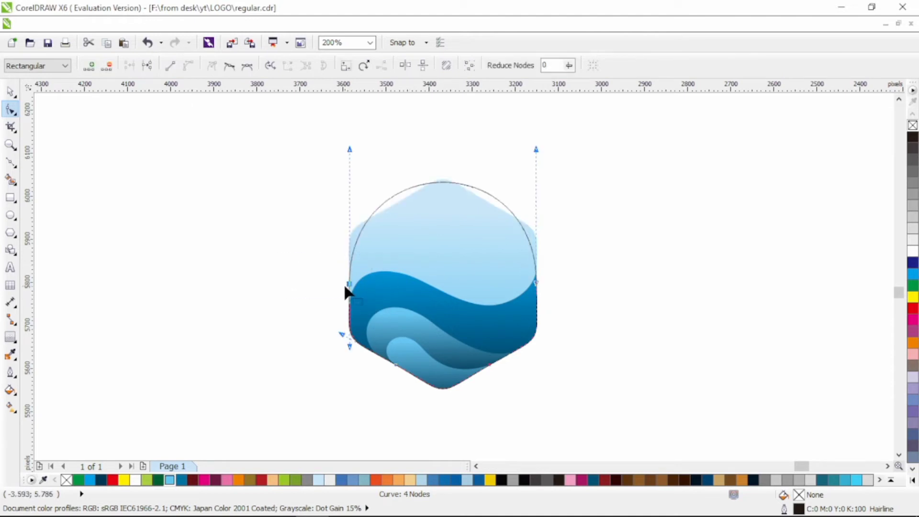
{"action": "double_click", "coordinate": [349, 312]}
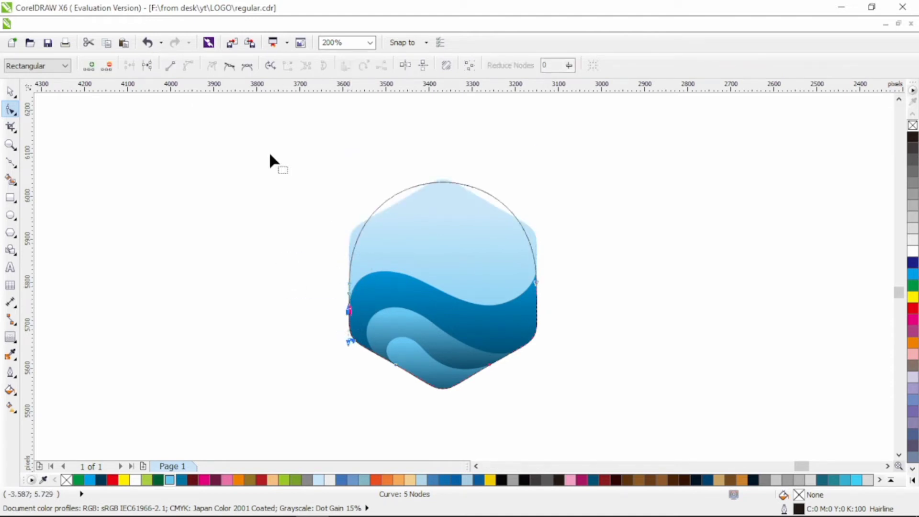
Reshape the outline's upper arc into a wave that dips on the left and crests at the right side, using its nodes and handles.
{"action": "left_click_drag", "start_coordinate": [349, 285], "coordinate": [397, 290]}
{"action": "left_click_drag", "start_coordinate": [397, 153], "coordinate": [433, 296]}
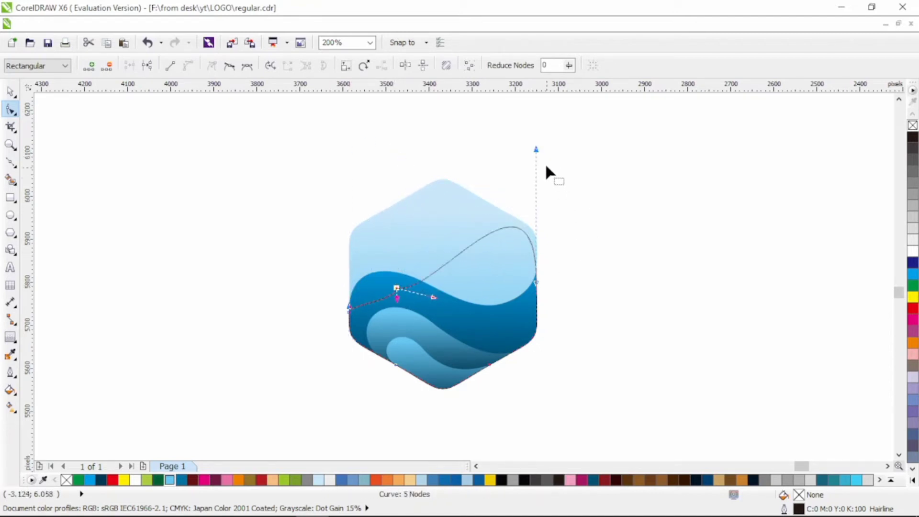
{"action": "left_click_drag", "start_coordinate": [536, 149], "coordinate": [537, 192]}
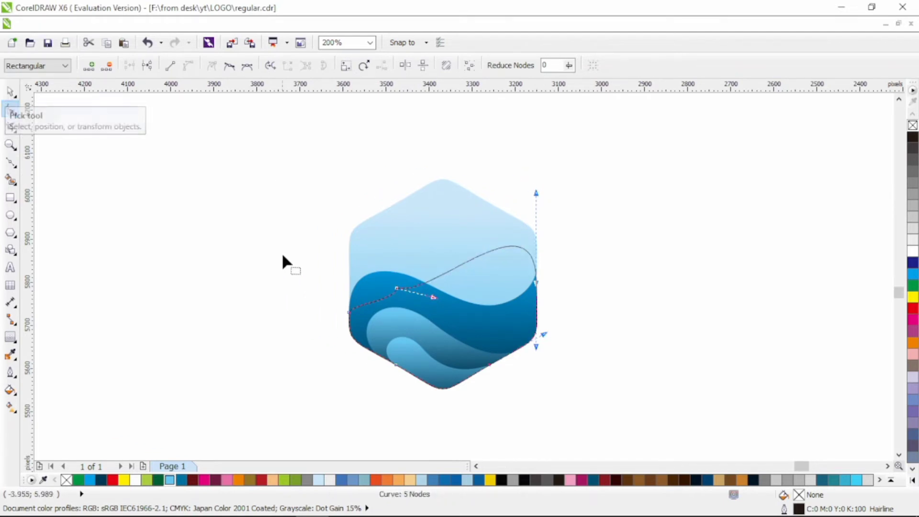
{"action": "left_click_drag", "start_coordinate": [396, 289], "coordinate": [462, 324]}
{"action": "left_click_drag", "start_coordinate": [488, 263], "coordinate": [510, 245]}
{"action": "left_click", "coordinate": [537, 248], "text": "shift"}
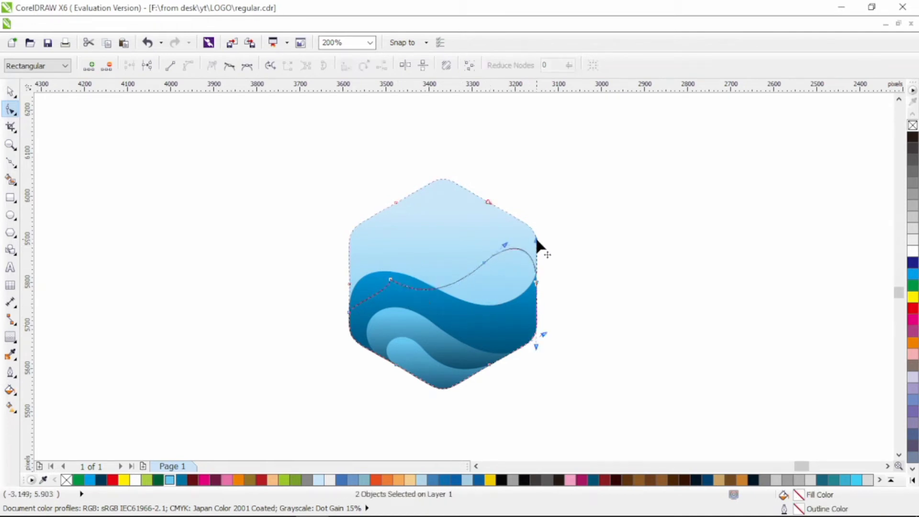
{"action": "left_click", "coordinate": [11, 91]}
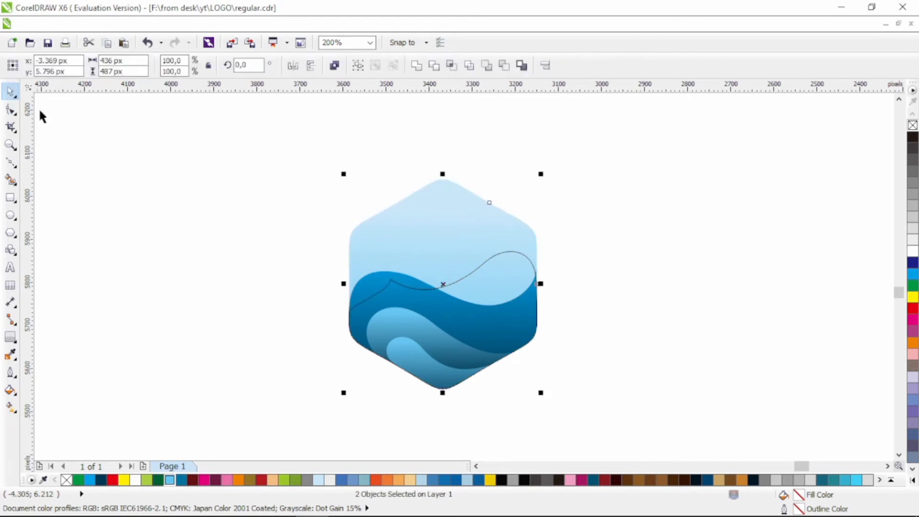
{"action": "left_click", "coordinate": [101, 480]}
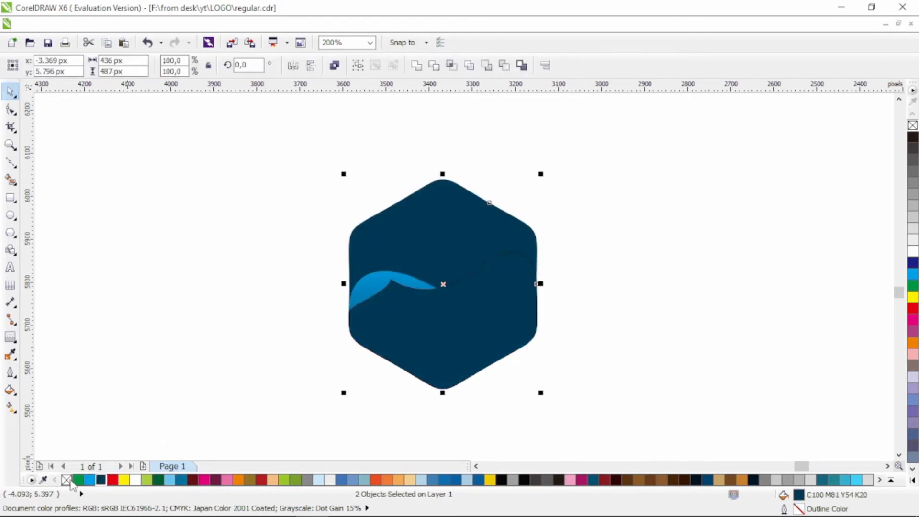
{"action": "key", "text": "ctrl+z"}
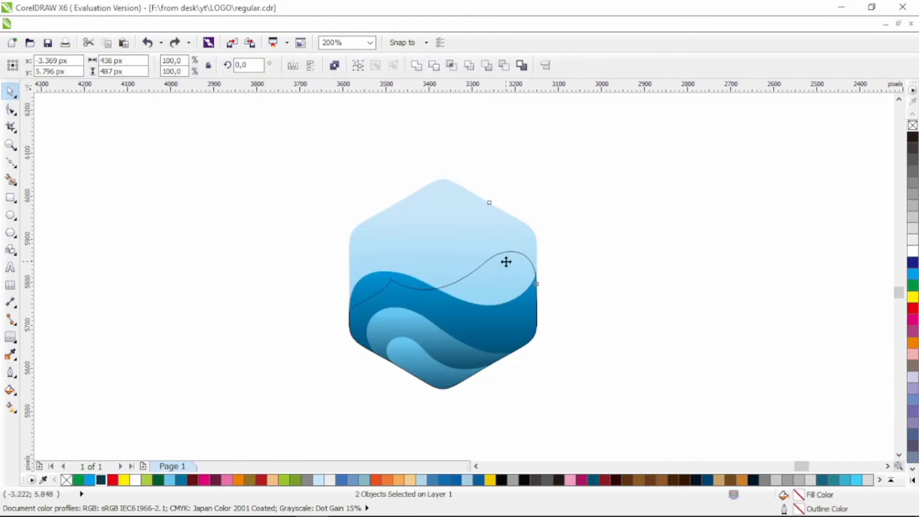
Send the new wave outline and the background hexagon to the back, behind the other waves.
{"action": "left_click", "coordinate": [509, 251]}
{"action": "left_click", "coordinate": [510, 232], "text": "shift"}
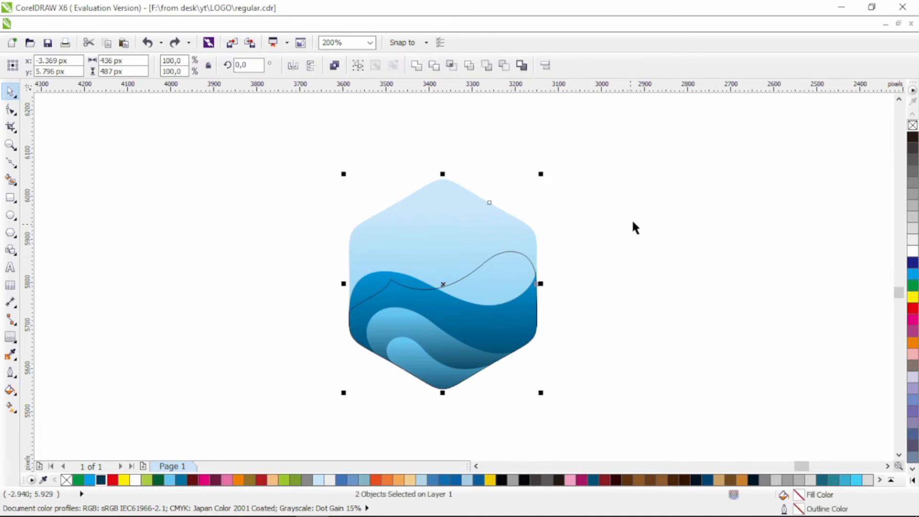
{"action": "key", "text": "shift+Page_Down"}
Fill the new rear wave with dark blue C100 M81 Y54 K20 and remove its outline.
{"action": "left_click", "coordinate": [501, 274]}
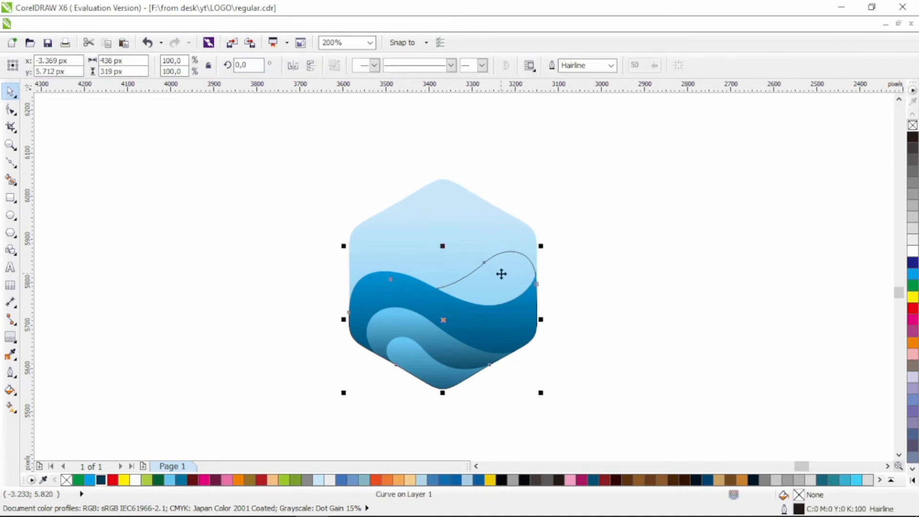
{"action": "left_click", "coordinate": [101, 479]}
{"action": "right_click", "coordinate": [66, 480]}
Apply a vertical linear gradient to the rear wave, from dark blue at its base to bright blue at the crest.
{"action": "left_click", "coordinate": [10, 407]}
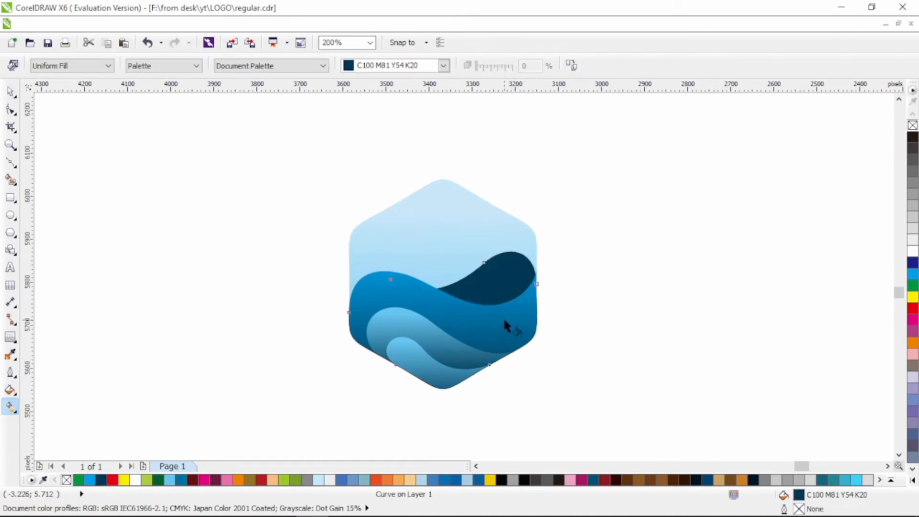
{"action": "left_click_drag", "start_coordinate": [504, 317], "coordinate": [503, 259]}
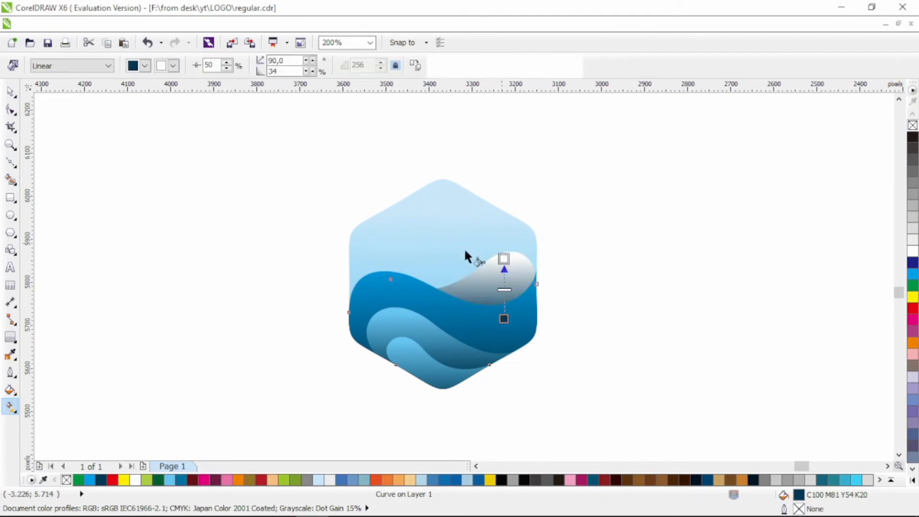
{"action": "left_click", "coordinate": [91, 480]}
{"action": "key", "text": "space"}
{"action": "left_click", "coordinate": [150, 159]}
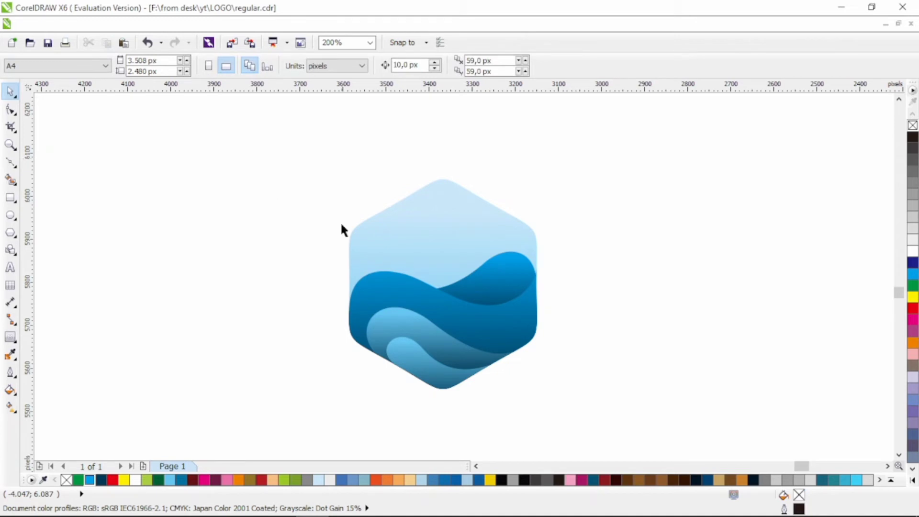
Draw a circle about 98 px wide above the waves, fill it white and remove its outline.
{"action": "key", "text": "F7"}
{"action": "mouse_move", "coordinate": [417, 236]}
{"action": "left_mouse_down"}
{"action": "mouse_move", "coordinate": [456, 275]}
{"action": "mouse_move", "coordinate": [450, 248]}
{"action": "mouse_move", "coordinate": [415, 215]}
{"action": "left_mouse_up"}
{"action": "left_click", "coordinate": [10, 91]}
{"action": "left_click", "coordinate": [913, 251]}
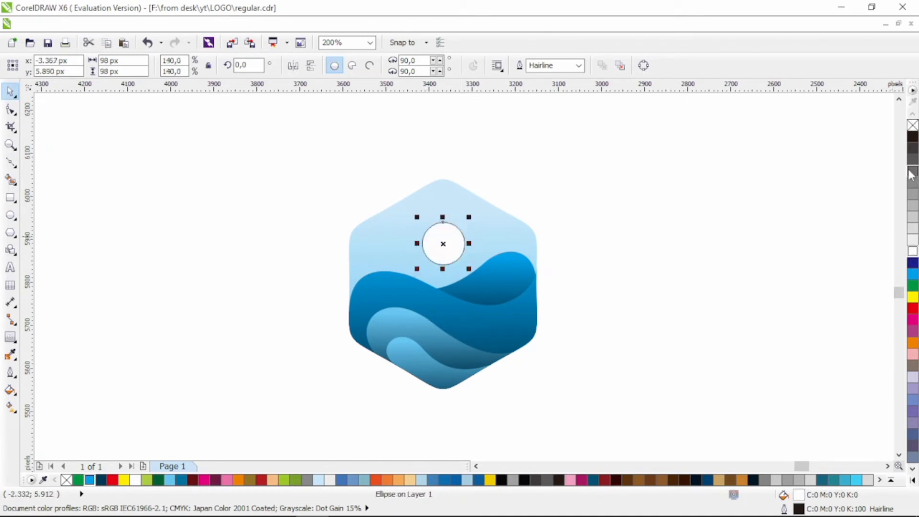
{"action": "right_click", "coordinate": [913, 125]}
{"action": "left_click", "coordinate": [738, 168]}
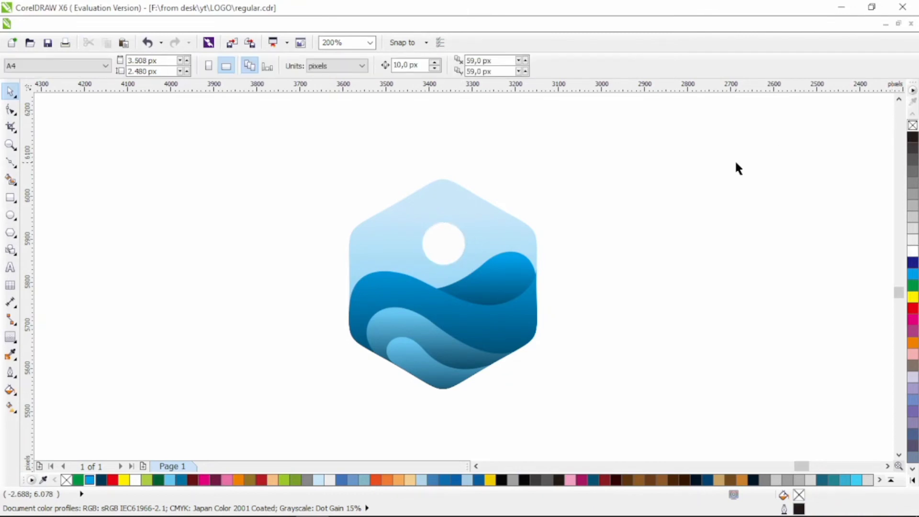
Centre the white circle horizontally on the background hexagon.
{"action": "left_click", "coordinate": [427, 363]}
{"action": "left_click", "coordinate": [262, 177]}
{"action": "key", "text": "ctrl+a"}
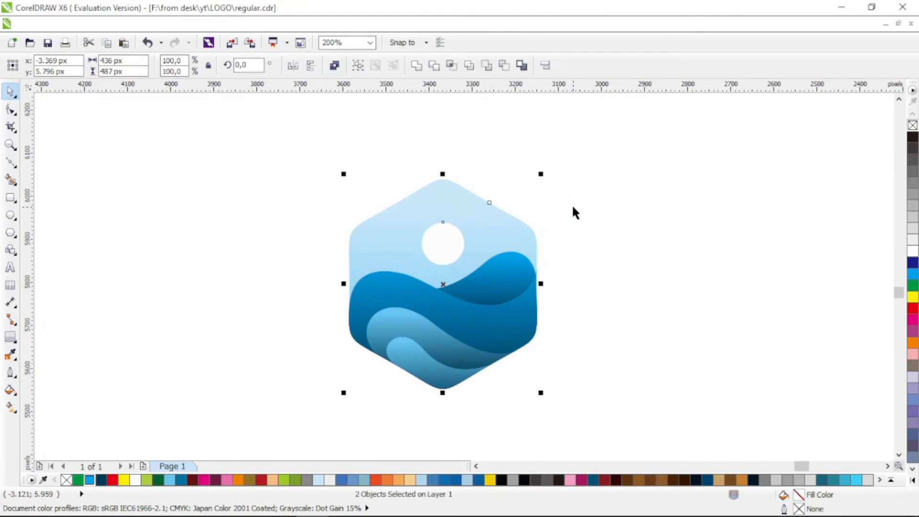
{"action": "left_click", "coordinate": [573, 207]}
{"action": "left_click", "coordinate": [440, 234]}
{"action": "left_click", "coordinate": [464, 237]}
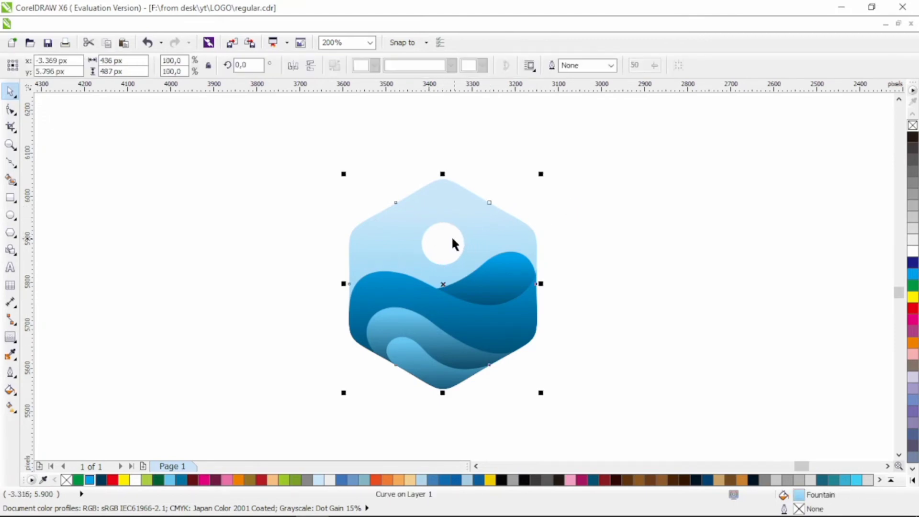
{"action": "left_click", "coordinate": [464, 235]}
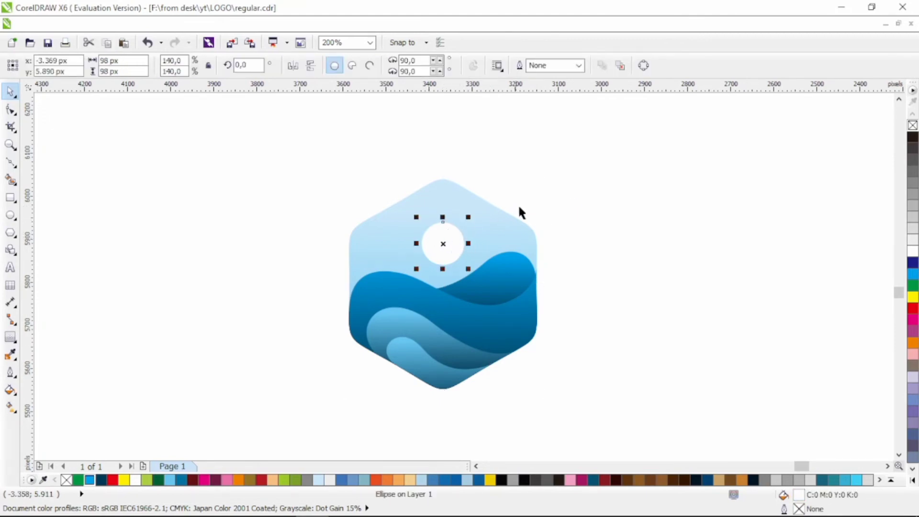
Shrink all the logo shapes proportionally to about two thirds and place them higher on the page as one group.
{"action": "left_click_drag", "start_coordinate": [587, 149], "coordinate": [301, 410]}
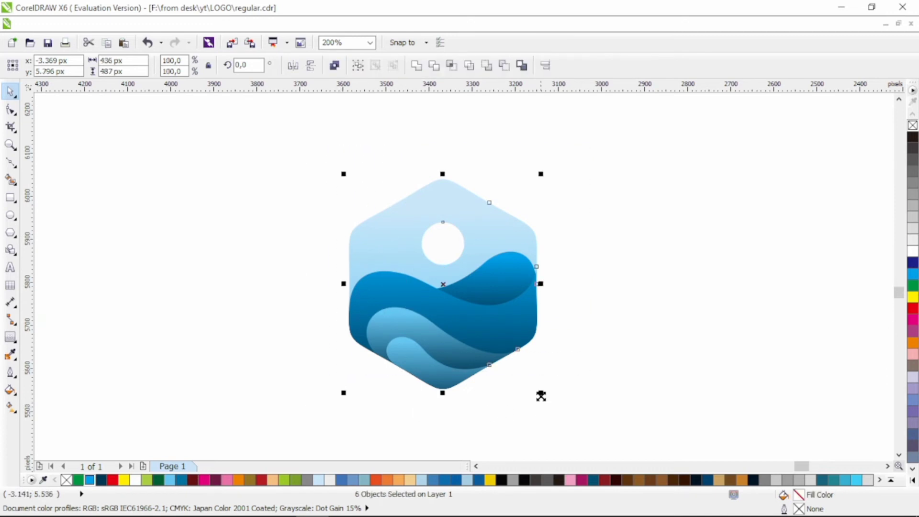
{"action": "left_click_drag", "start_coordinate": [540, 394], "coordinate": [509, 359]}
{"action": "left_click_drag", "start_coordinate": [471, 286], "coordinate": [469, 242]}
{"action": "key", "text": "ctrl+g"}
{"action": "left_click", "coordinate": [581, 257]}
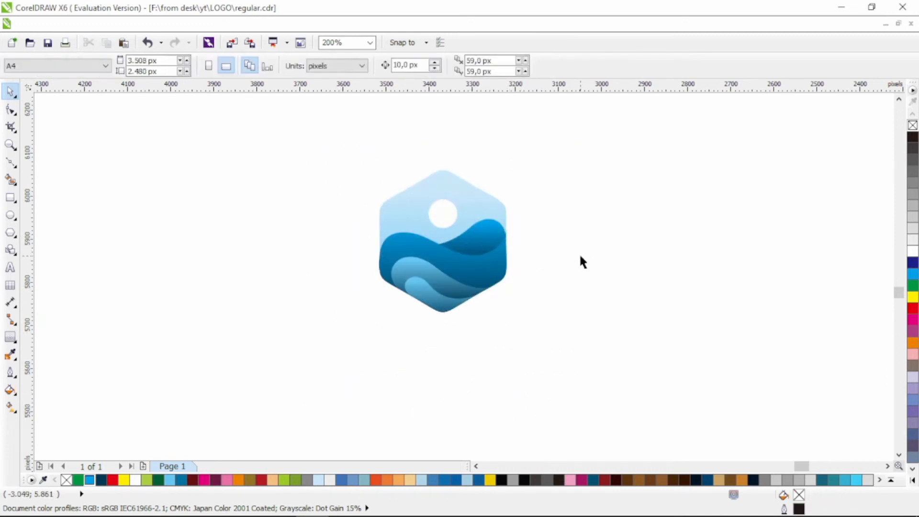
Add the artistic text "BLUE WAVE" at the lower tip of the hexagon.
{"action": "left_click", "coordinate": [10, 267]}
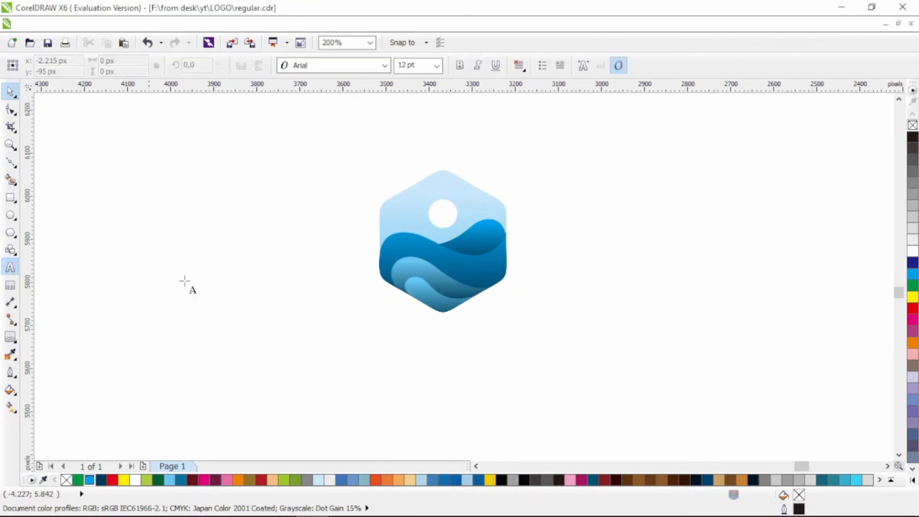
{"action": "left_click", "coordinate": [376, 335]}
{"action": "key", "text": "Caps_Lock"}
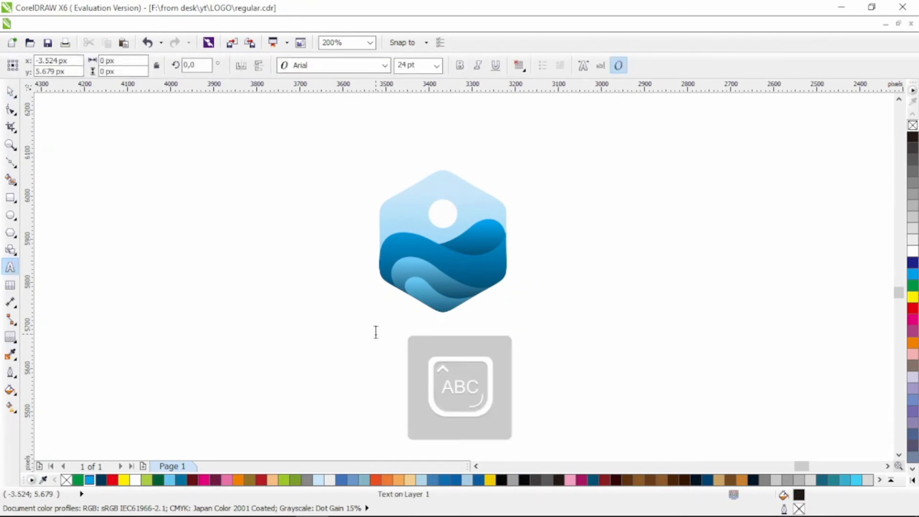
{"action": "type", "text": "BLUE"}
{"action": "key", "text": "Escape"}
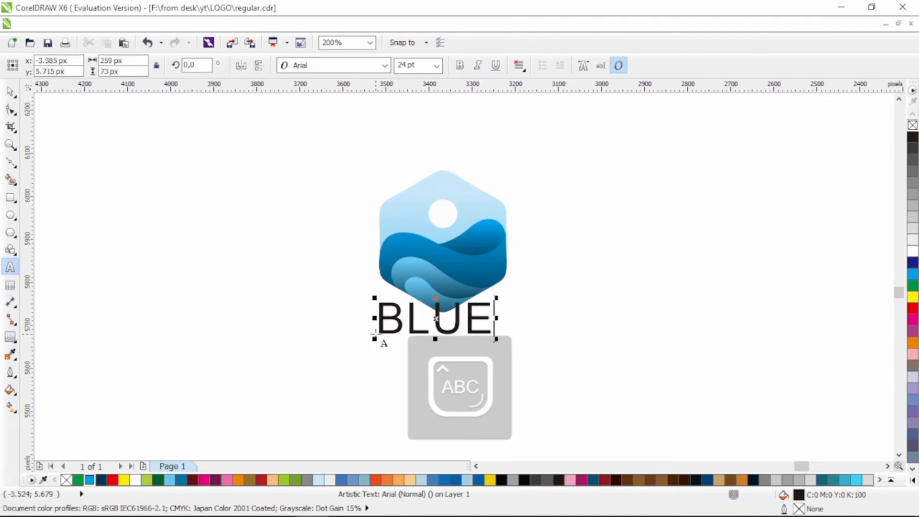
{"action": "type", "text": "WAVE"}
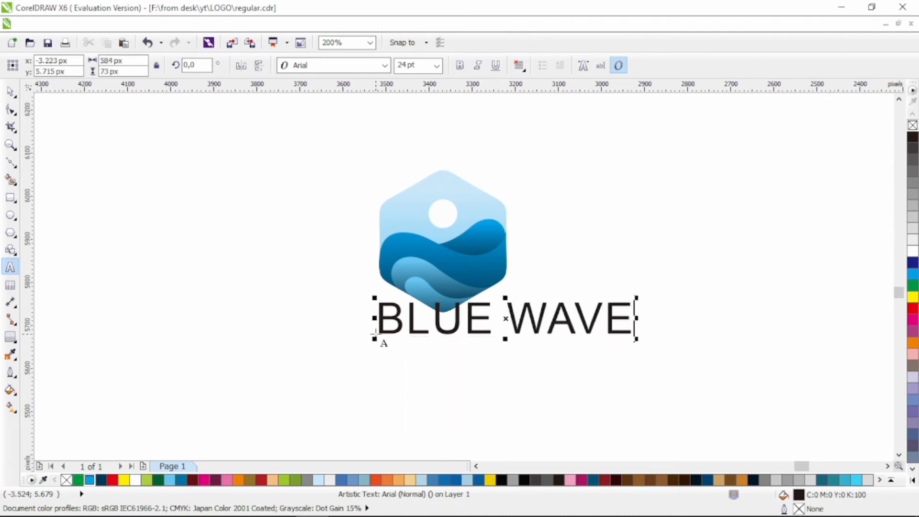
{"action": "left_click", "coordinate": [9, 91]}
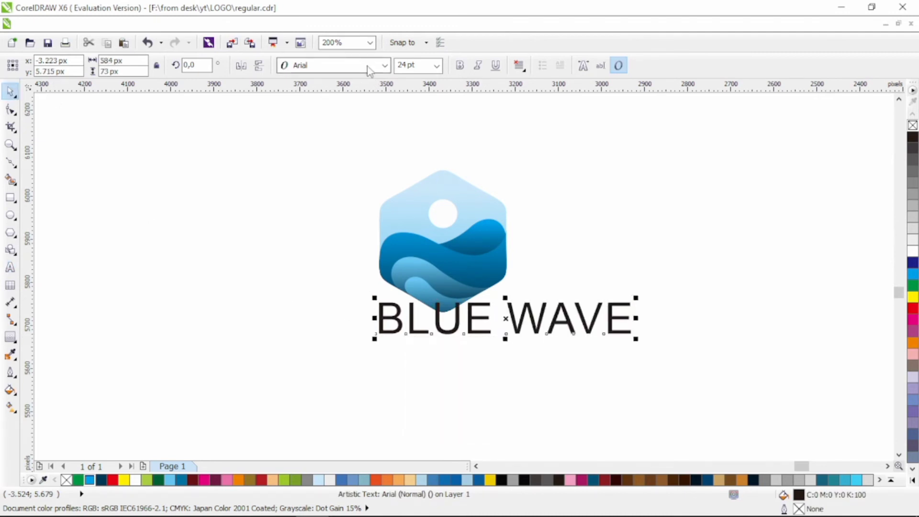
Set the "BLUE WAVE" text in bold Calibri.
{"action": "left_click", "coordinate": [385, 65]}
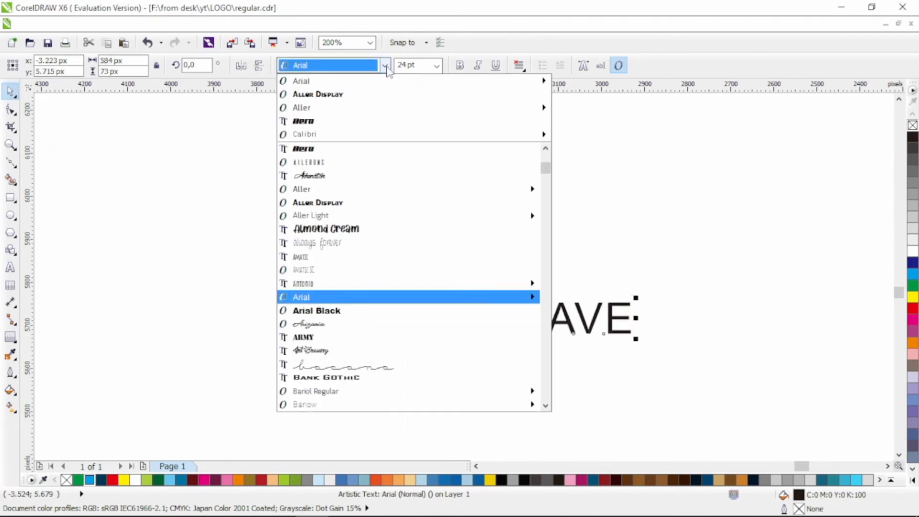
{"action": "left_click", "coordinate": [371, 134]}
{"action": "key", "text": "ctrl+b"}
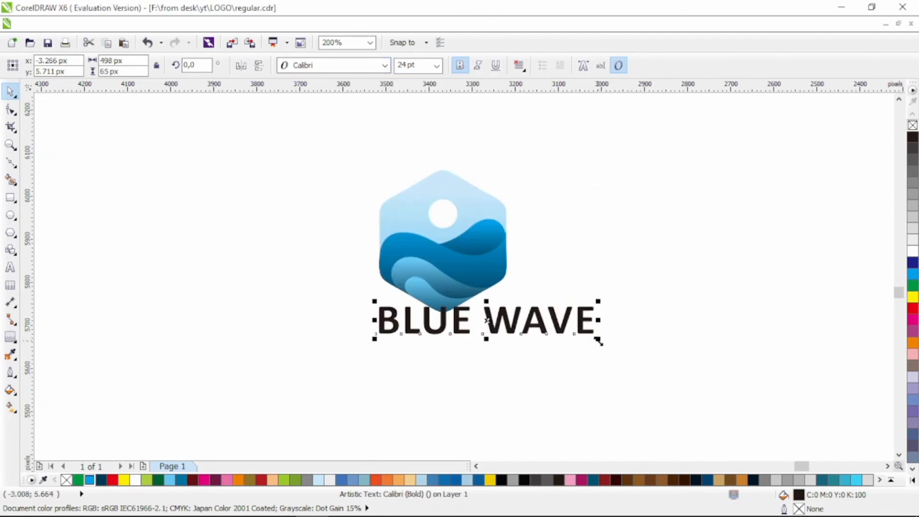
Reduce "BLUE WAVE" to about 10.2 pt with wider letter spacing and place a copy directly below it.
{"action": "left_click_drag", "start_coordinate": [599, 342], "coordinate": [487, 334]}
{"action": "left_click", "coordinate": [10, 111]}
{"action": "left_click", "coordinate": [10, 91]}
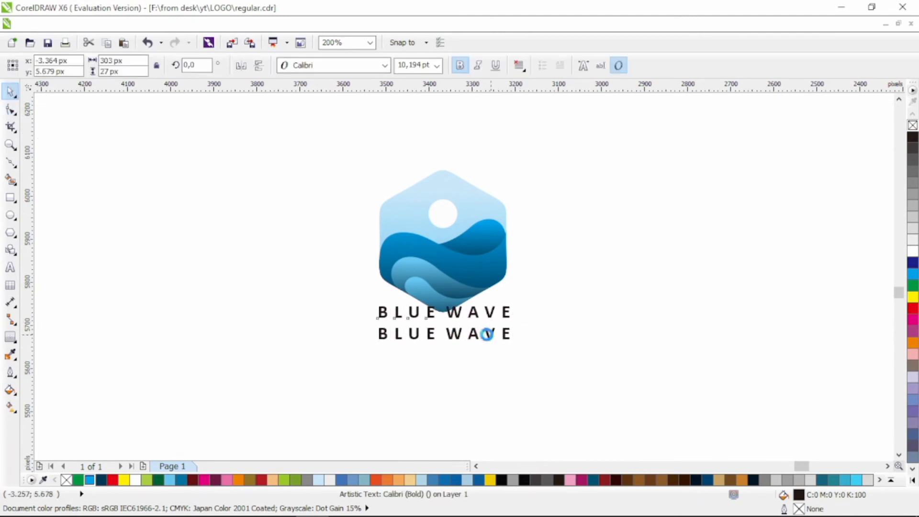
Replace the lower text copy's wording with "HEXAGON CORP".
{"action": "double_click", "coordinate": [486, 334]}
{"action": "key", "text": "ctrl+a"}
{"action": "type", "text": "H"}
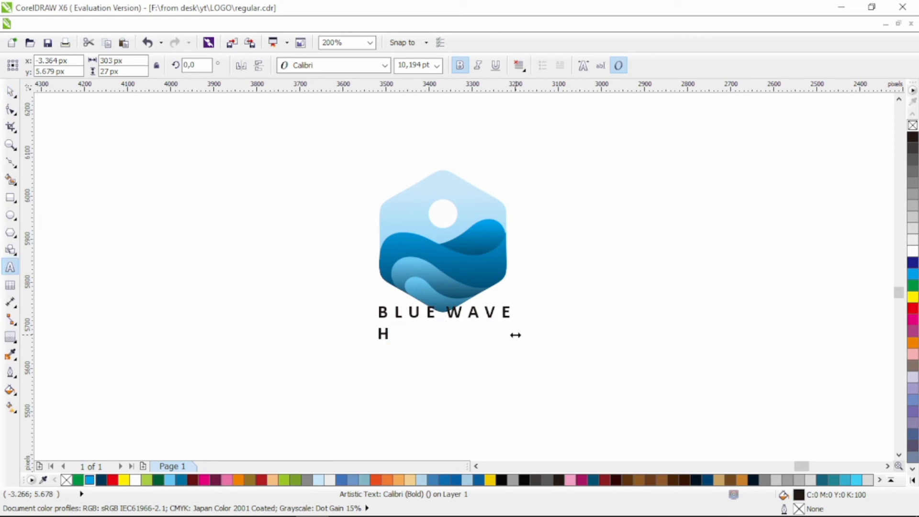
{"action": "type", "text": "EXAGON"}
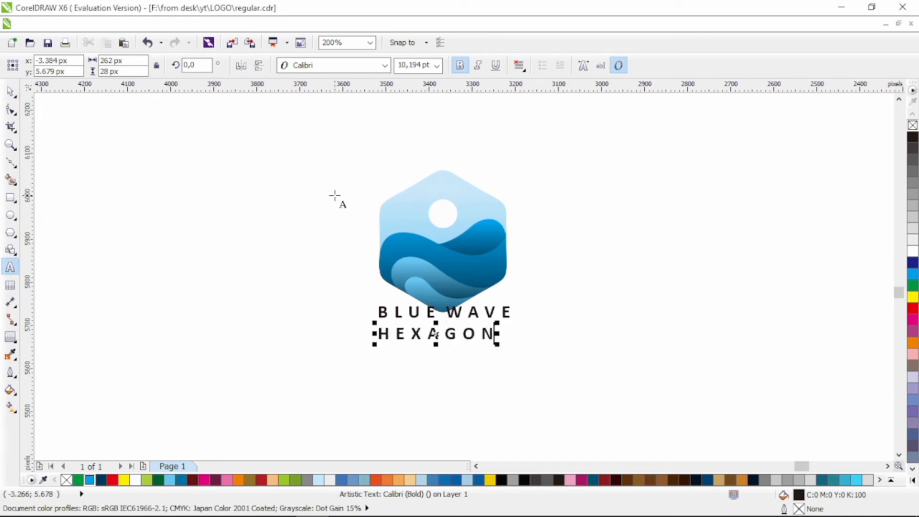
{"action": "type", "text": " CORP"}
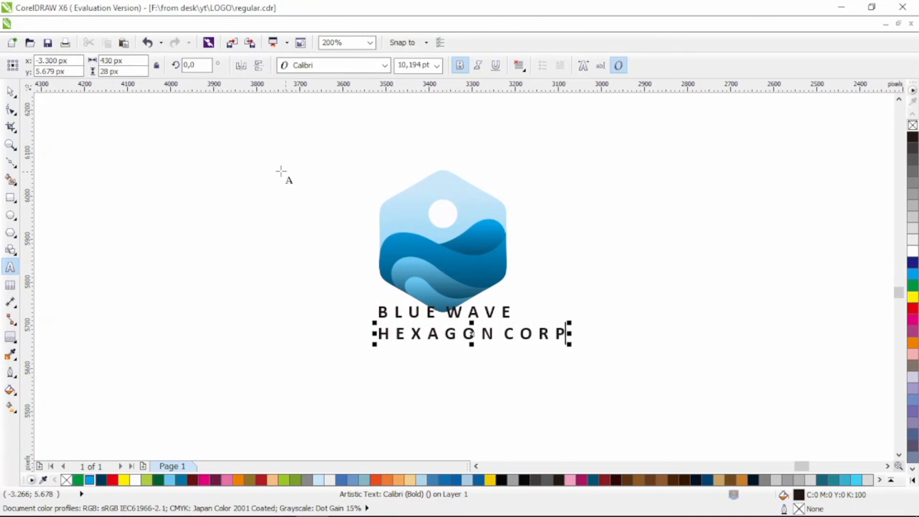
{"action": "key", "text": "Caps_Lock"}
{"action": "left_click", "coordinate": [10, 91]}
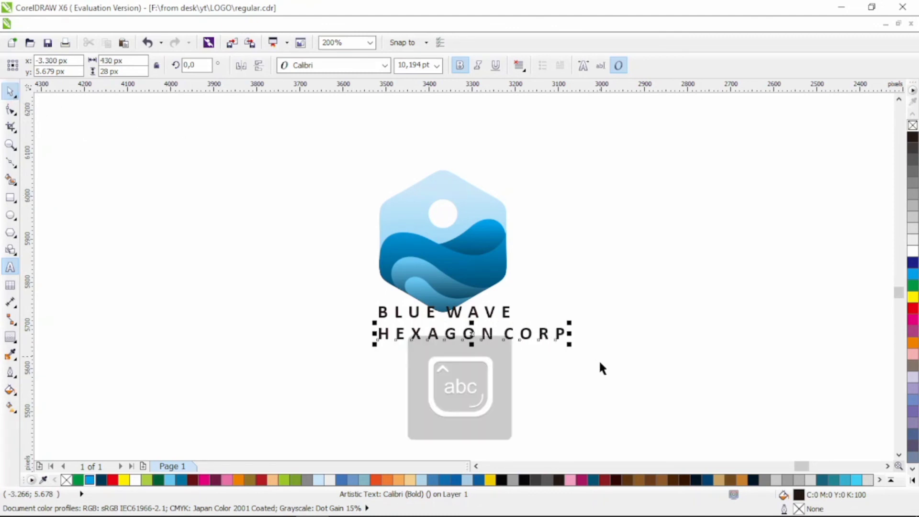
Shrink "HEXAGON CORP" to about 3.6 pt and centre both text lines horizontally with the hexagon group.
{"action": "left_click_drag", "start_coordinate": [568, 344], "coordinate": [447, 349]}
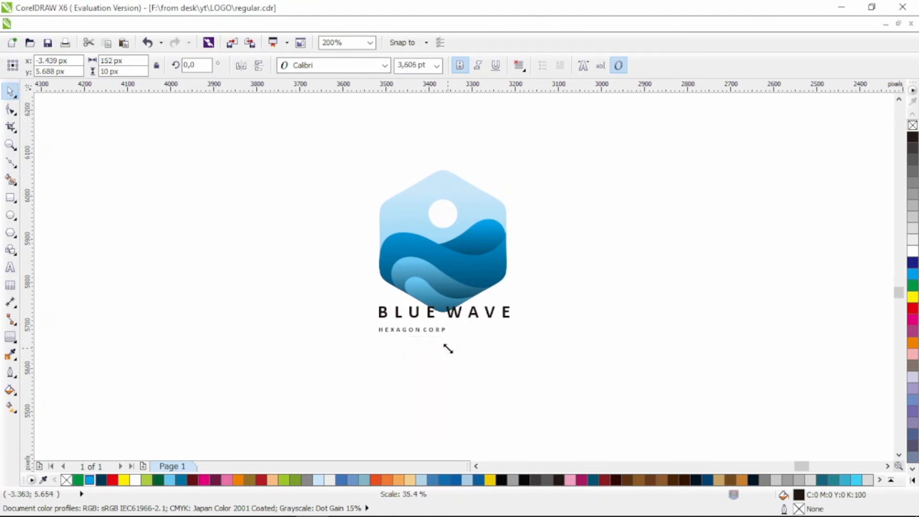
{"action": "left_click_drag", "start_coordinate": [319, 154], "coordinate": [550, 353]}
{"action": "key", "text": "c"}
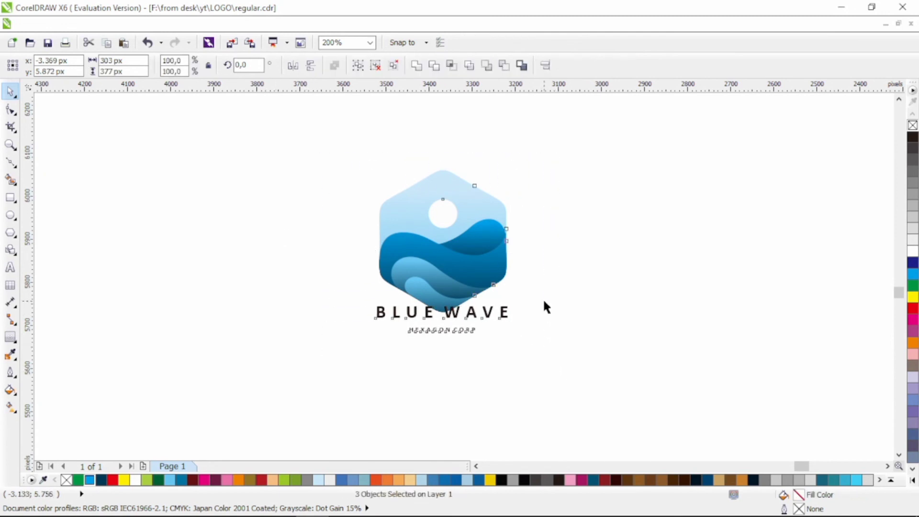
{"action": "left_click", "coordinate": [543, 297]}
Place both text lines closely stacked just below the hexagon and fill them with dark blue C100 M81 Y54 K20.
{"action": "left_click", "coordinate": [461, 328]}
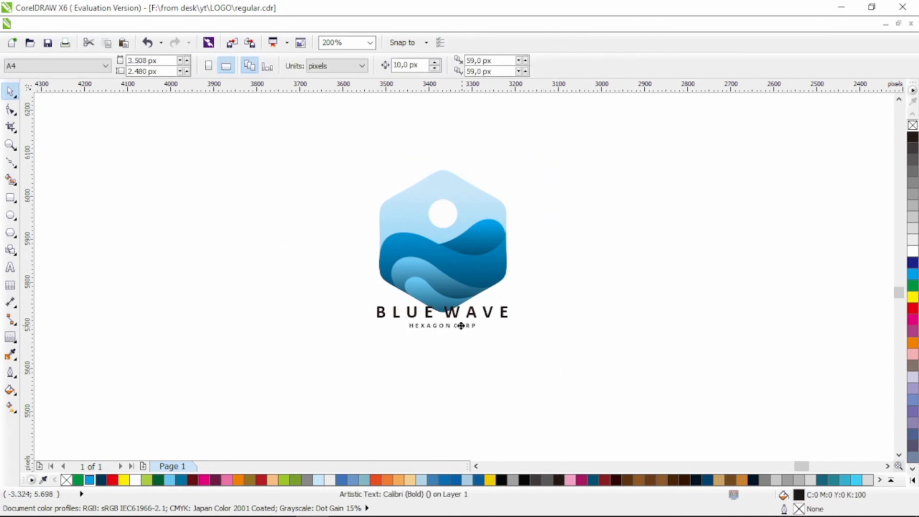
{"action": "left_click", "coordinate": [473, 311], "text": "shift"}
{"action": "left_click_drag", "start_coordinate": [473, 311], "coordinate": [472, 327]}
{"action": "left_click", "coordinate": [303, 388]}
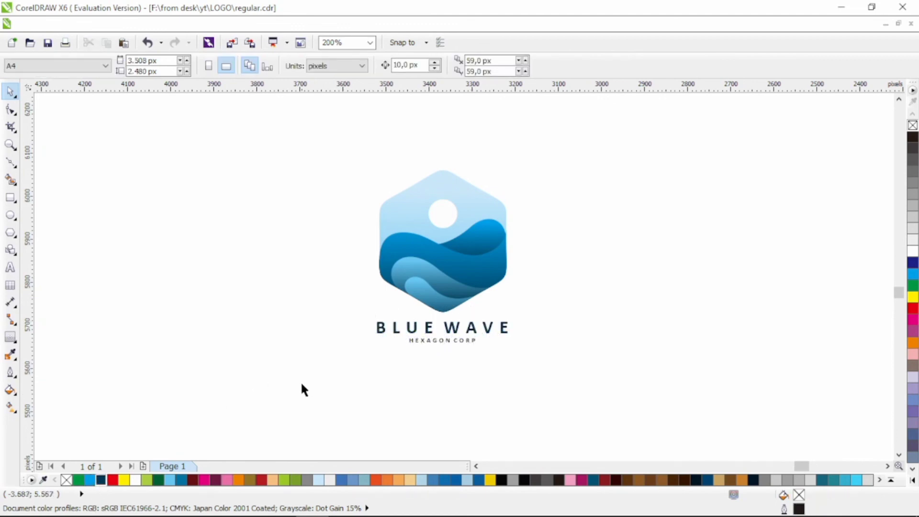
Scale the two text lines down slightly together so they are narrower than the hexagon.
{"action": "left_click_drag", "start_coordinate": [303, 389], "coordinate": [570, 129]}
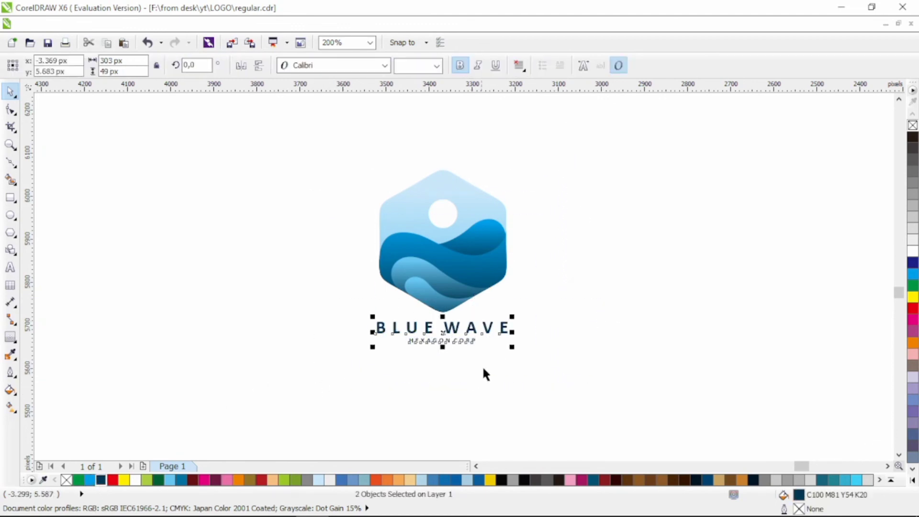
{"action": "left_click_drag", "start_coordinate": [511, 348], "coordinate": [505, 347]}
Enlarge the hexagon group and both text lines together to about 395 × 534 px and move them down the page.
{"action": "left_click_drag", "start_coordinate": [585, 383], "coordinate": [330, 116]}
{"action": "left_click_drag", "start_coordinate": [509, 164], "coordinate": [545, 137]}
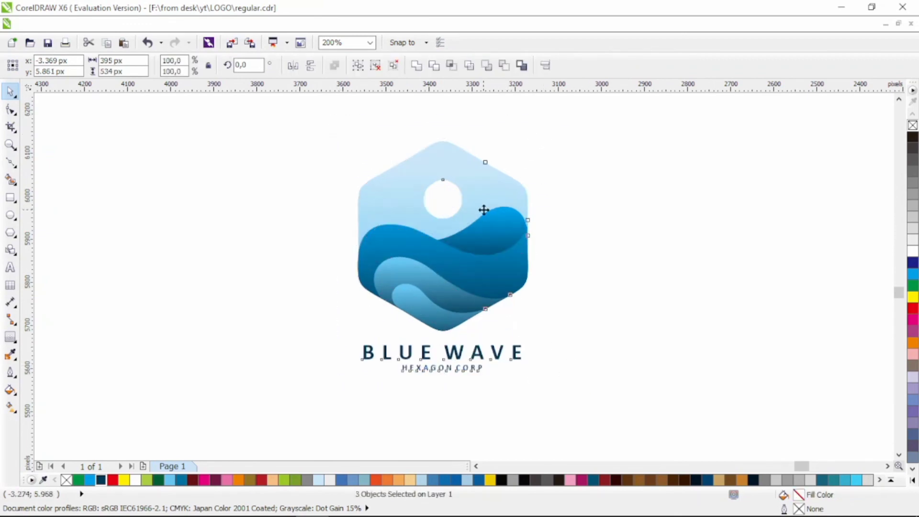
{"action": "left_click_drag", "start_coordinate": [484, 209], "coordinate": [483, 237]}
{"action": "left_click", "coordinate": [621, 252]}
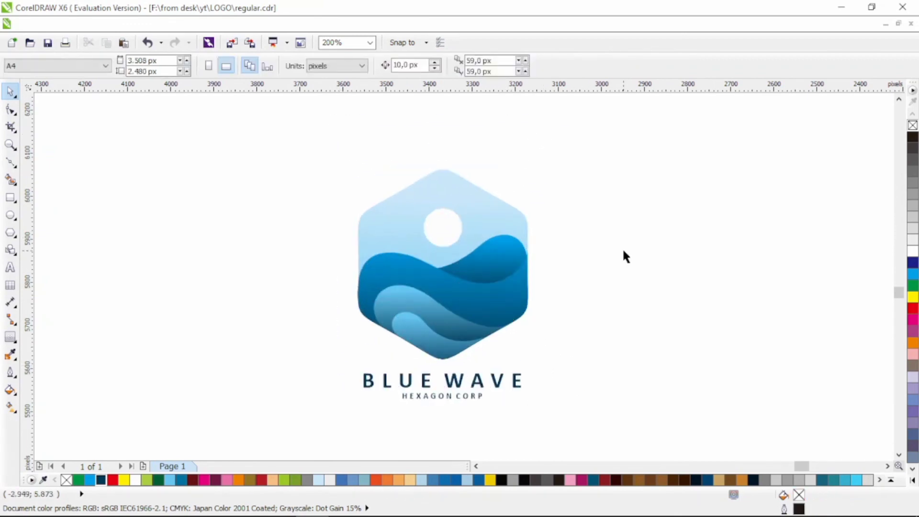